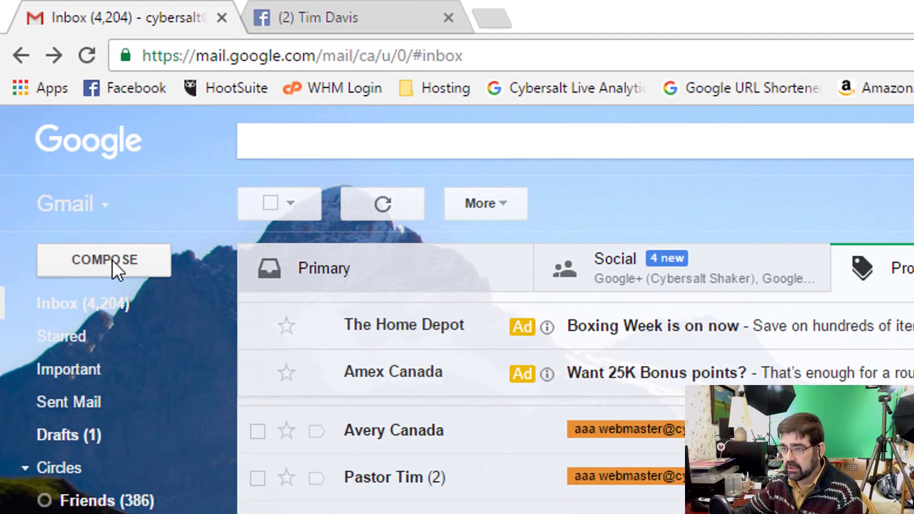
Step: Start a new message and open its Insert Photo dialog
left_click(112, 261)
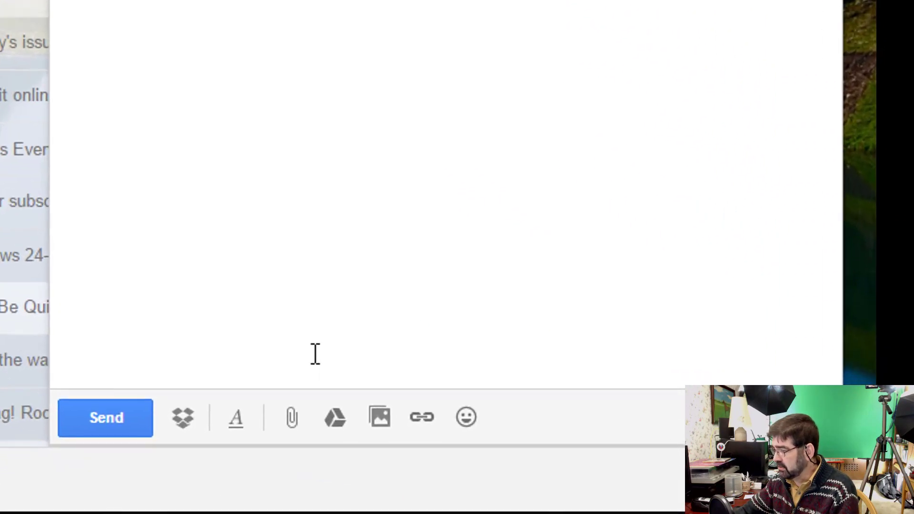
left_click(381, 419)
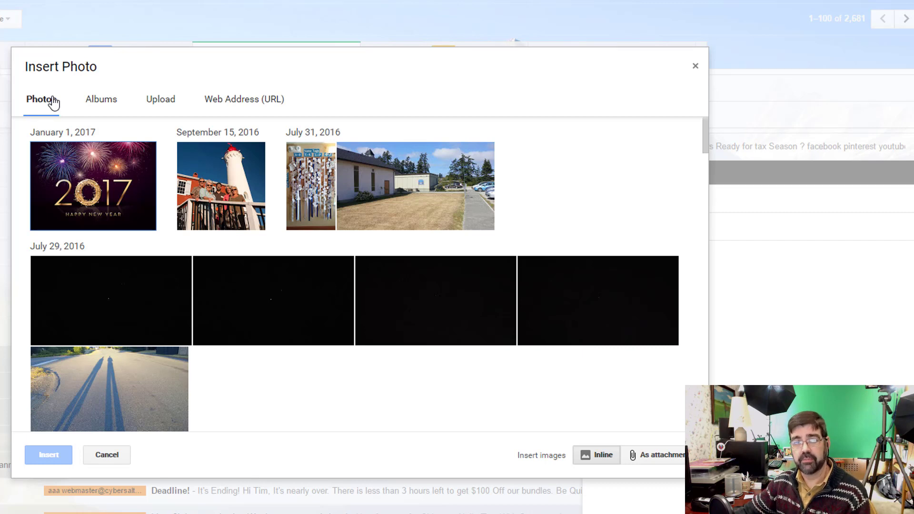
Step: Select the 2017 New Year photo, then switch to browsing the photo albums
left_click(98, 176)
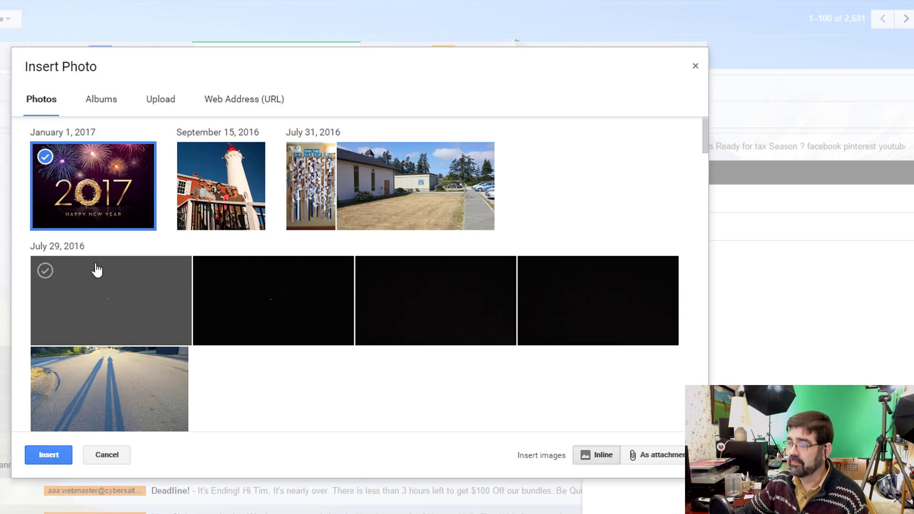
left_click(102, 100)
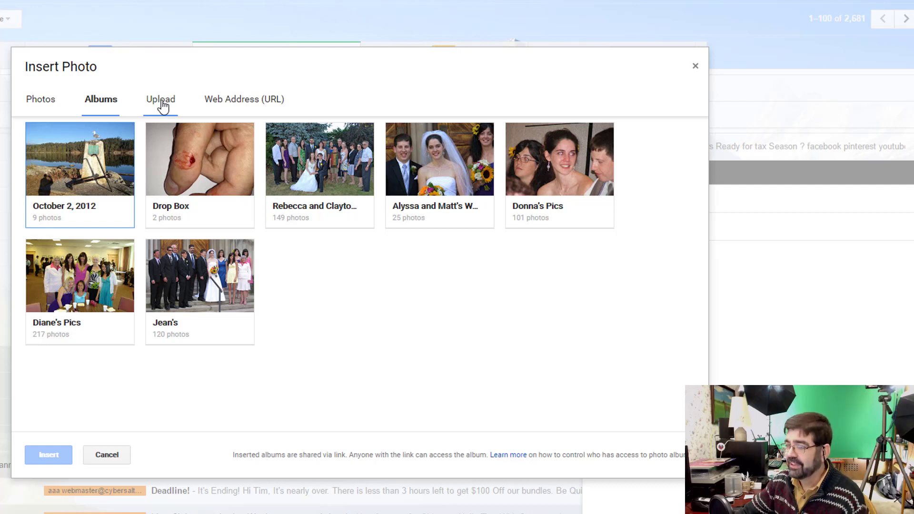
Step: Upload the AWESOMENESS truck poster, photo.jpg and single ultrasound.jpg inline into the message
left_click(162, 103)
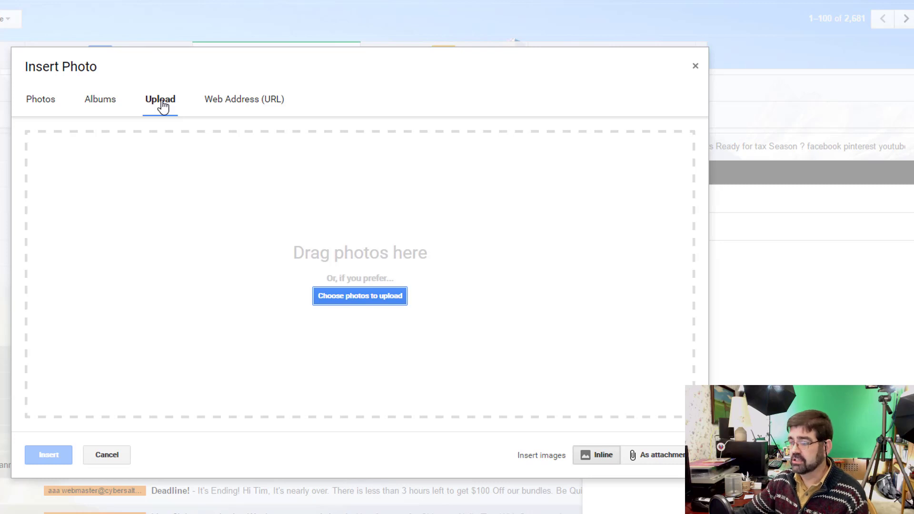
left_click(354, 304)
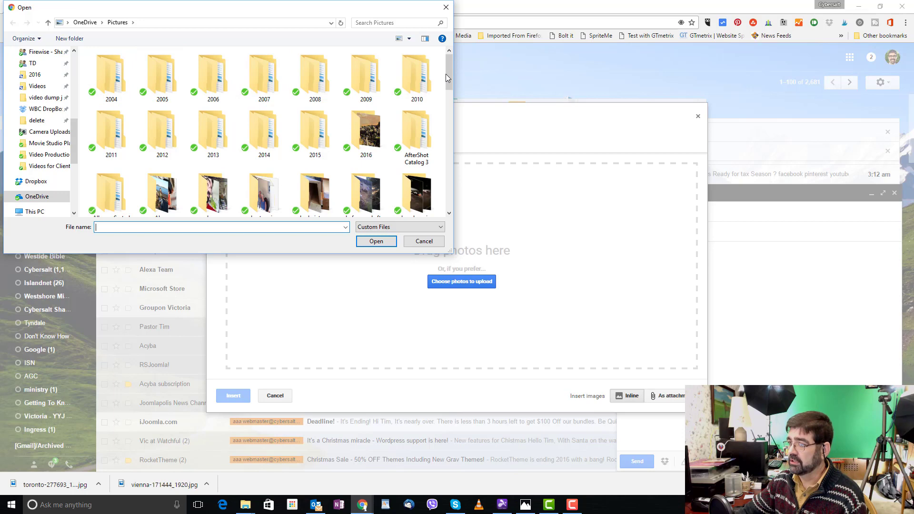
left_click_drag(449, 70, 456, 193)
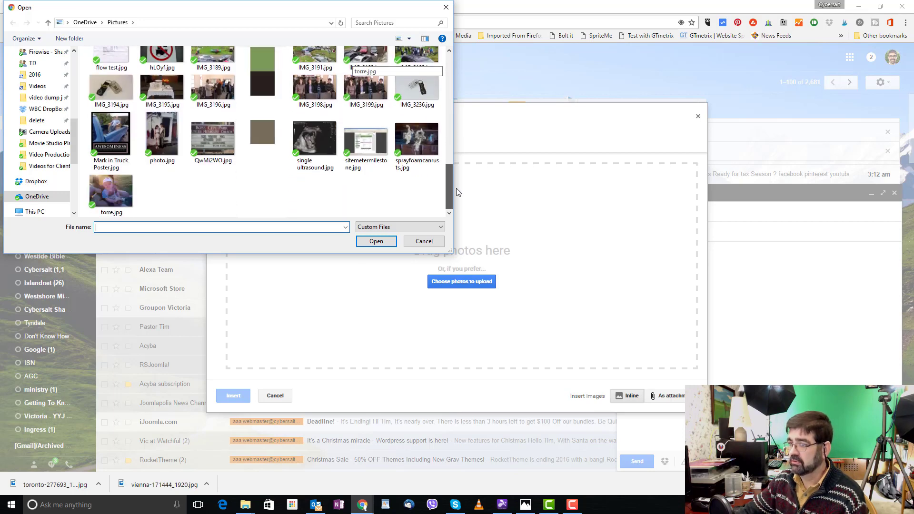
left_click(103, 133)
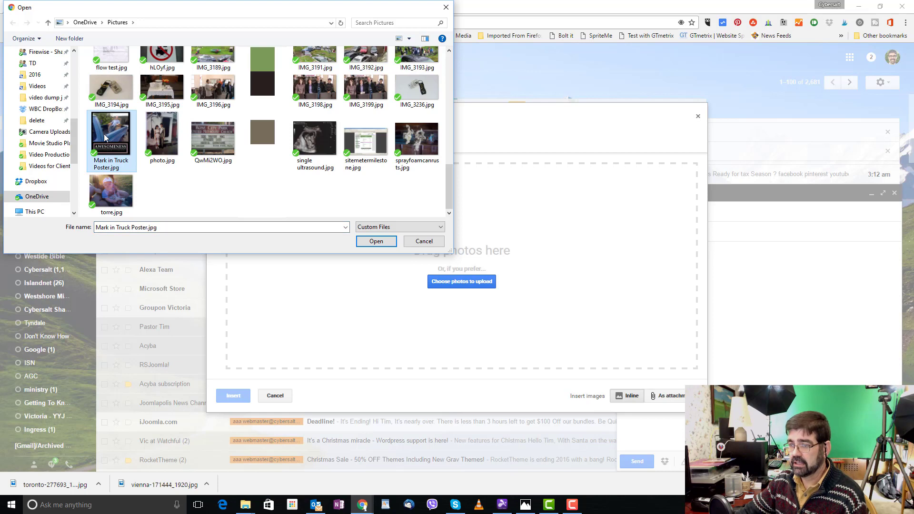
left_click(376, 241)
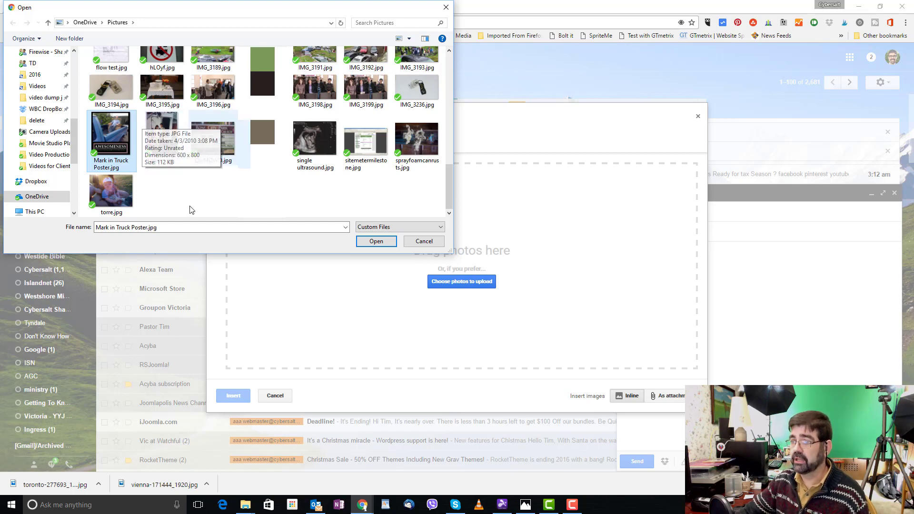
left_click(165, 137, "ctrl")
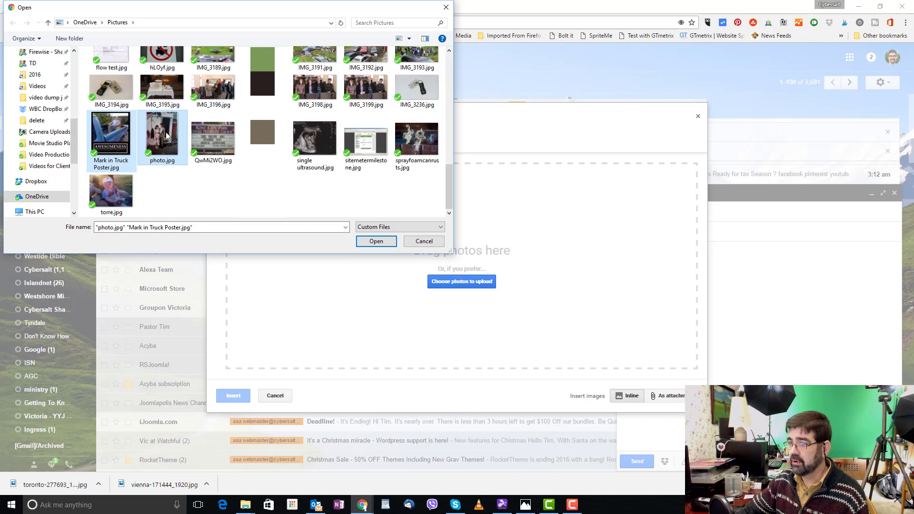
left_click(319, 147, "ctrl")
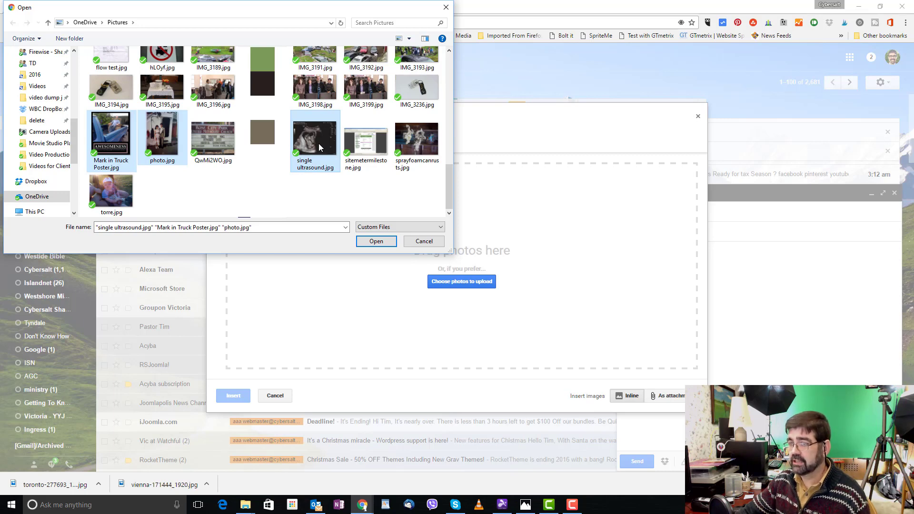
left_click(376, 242)
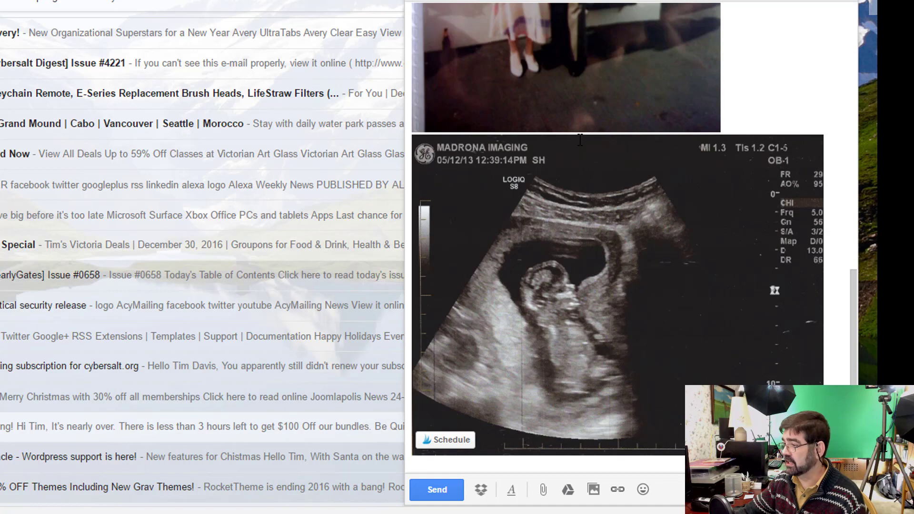
Step: Remove the ultrasound image from the end of the message body
scroll(582, 113, "up", 7)
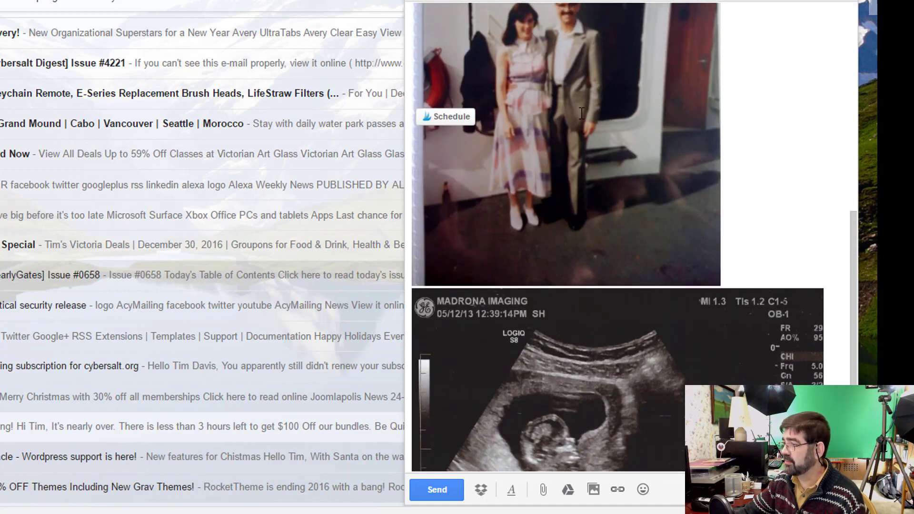
scroll(582, 112, "up", 4)
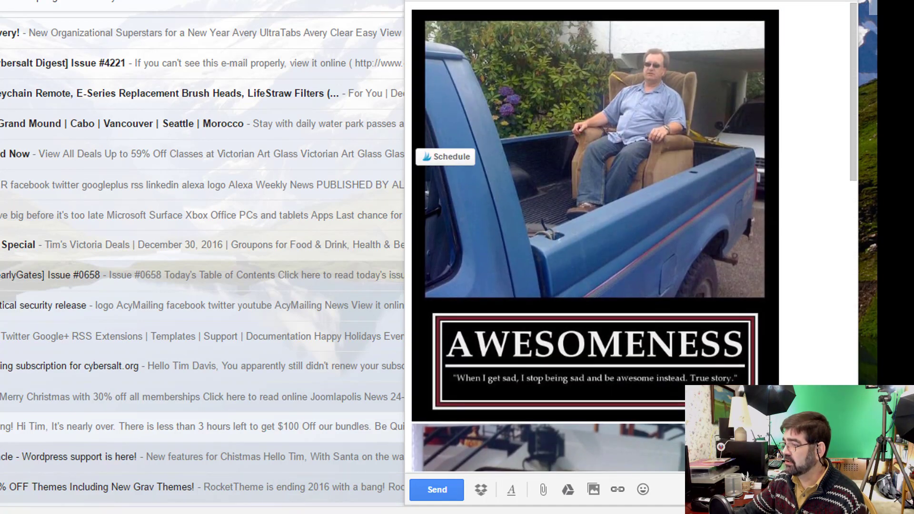
key("End")
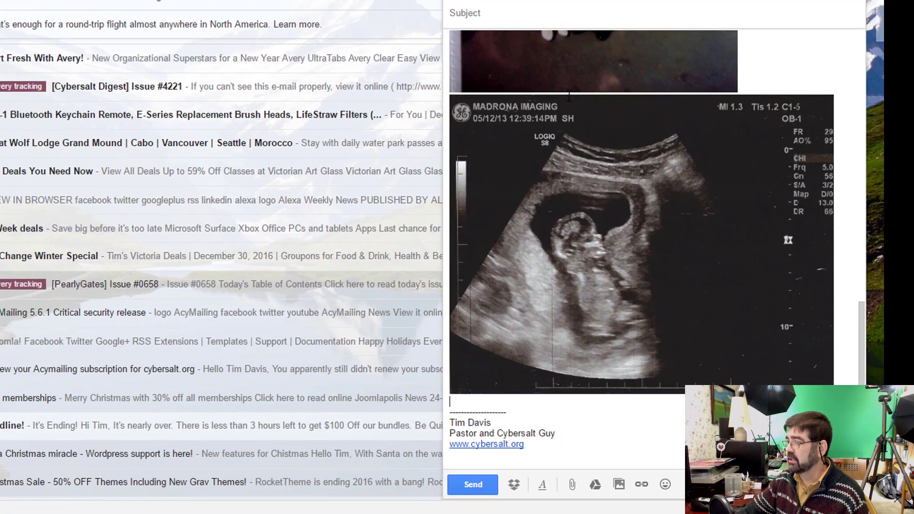
left_click(602, 182)
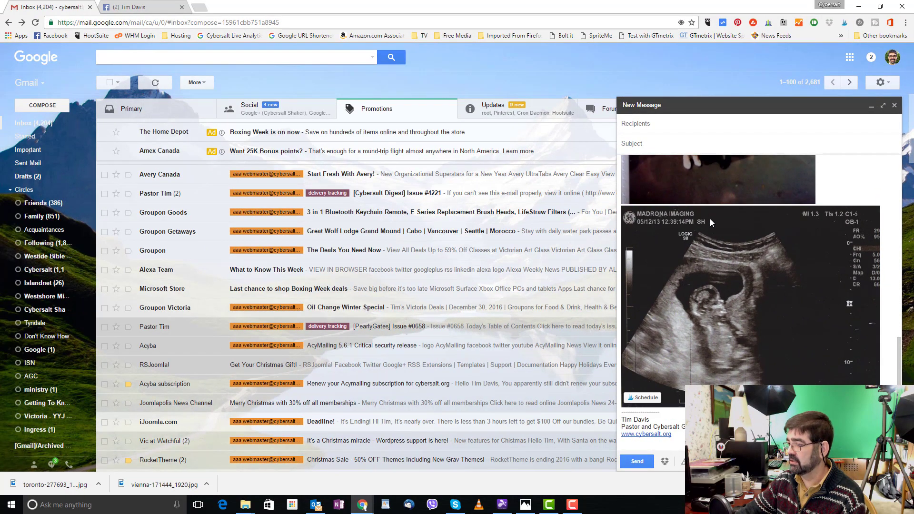
left_click(711, 242)
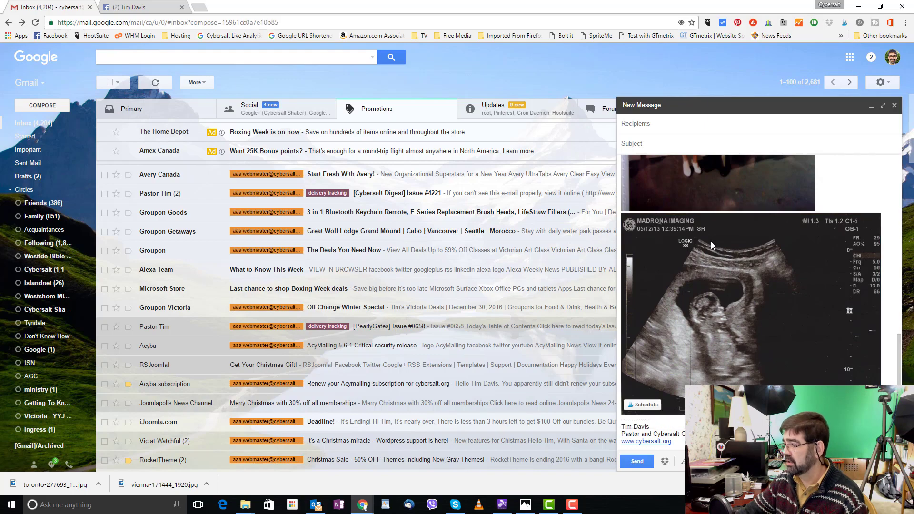
right_click(721, 246)
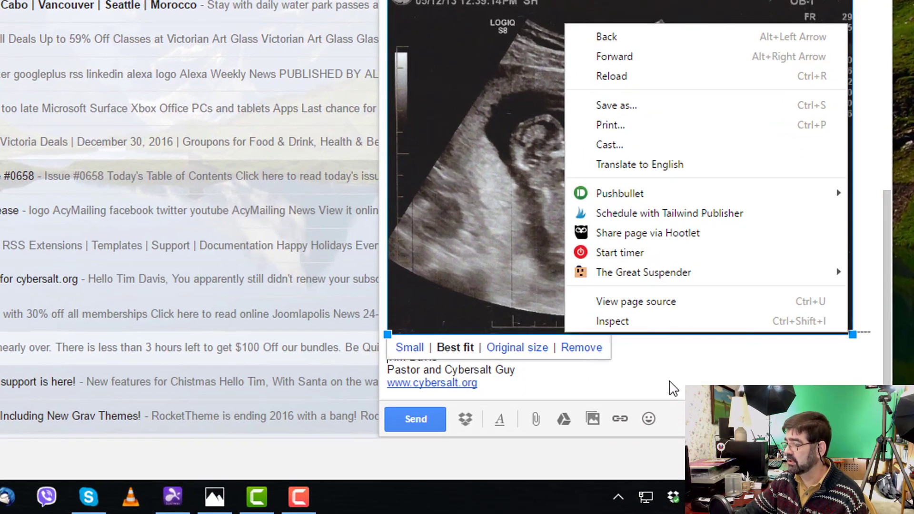
left_click(776, 434)
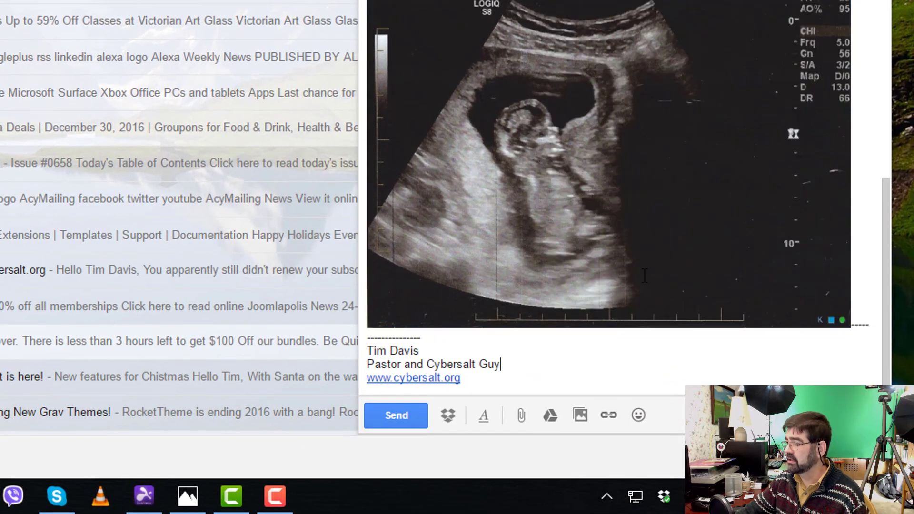
left_click(540, 22)
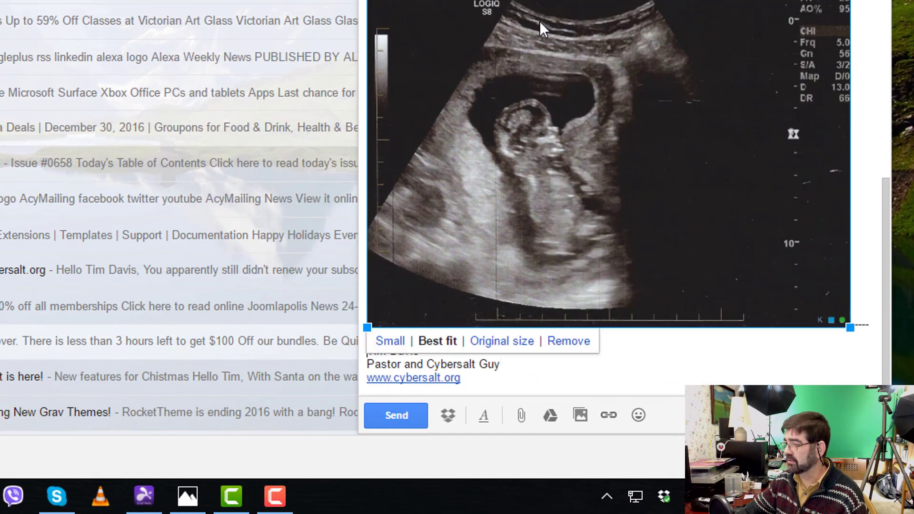
left_click(568, 346)
Step: Remove the couple photo and the AWESOMENESS poster, then reopen Insert Photo
left_click(552, 109)
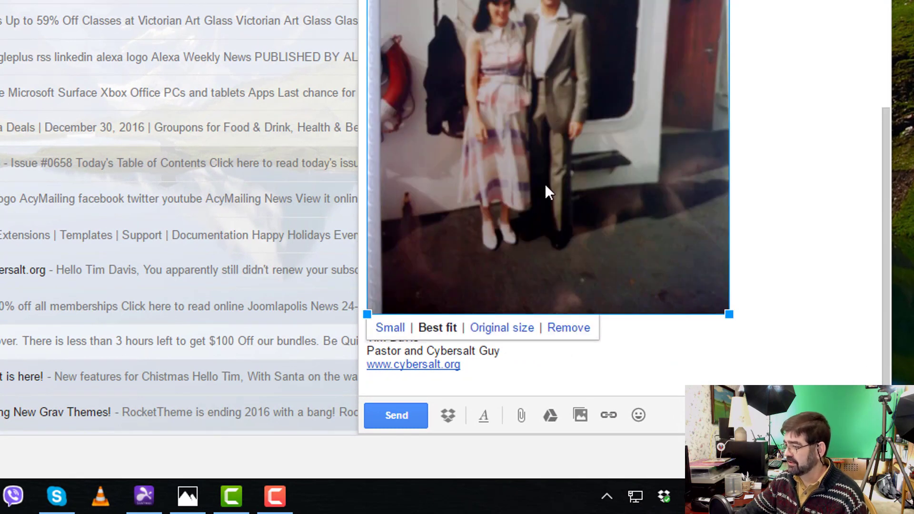
left_click(566, 332)
left_click(588, 298)
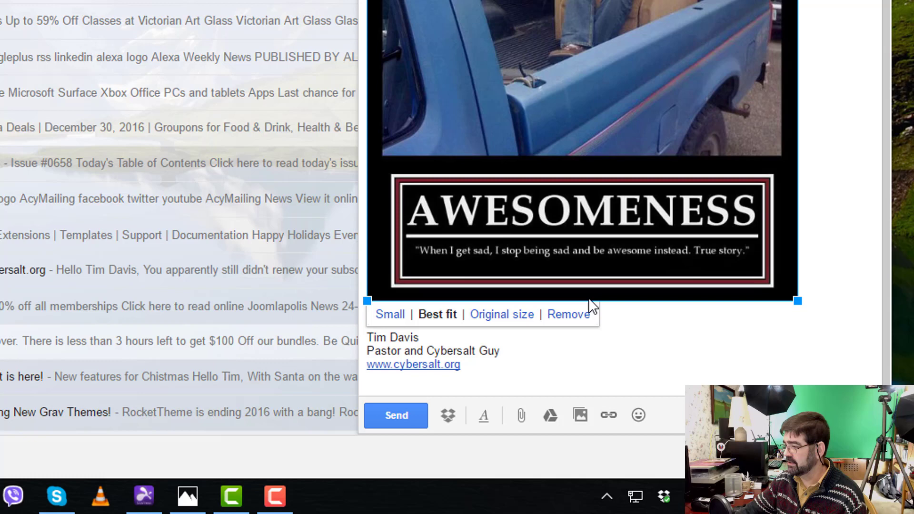
left_click(580, 316)
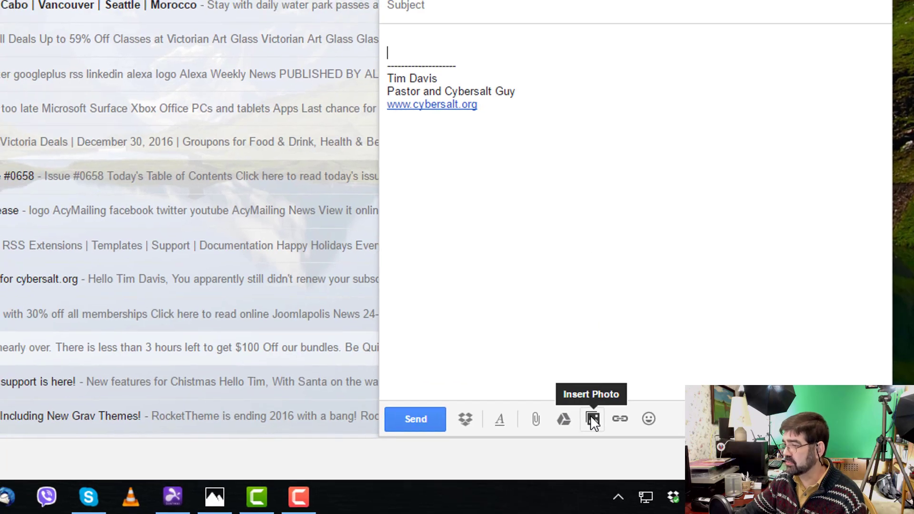
left_click(579, 414)
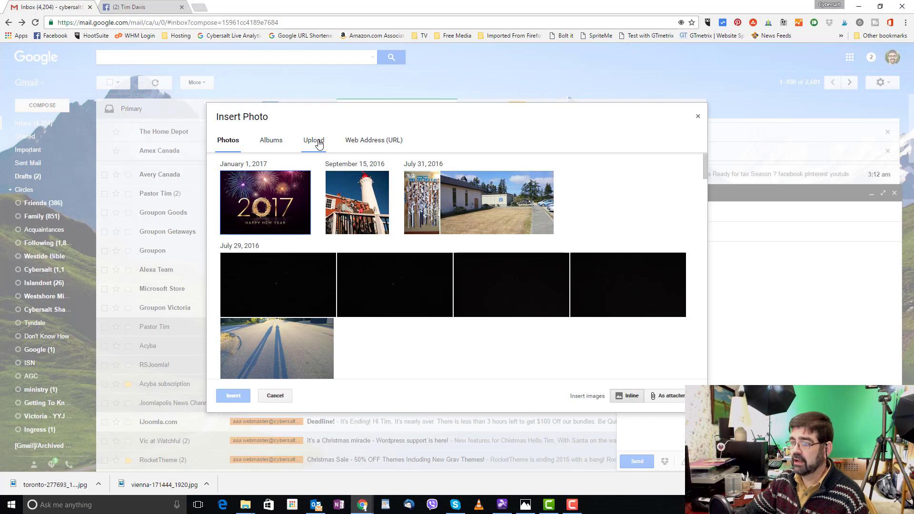
Step: Drag the AWESOMENESS image from the Pictures folder into the Insert Photo upload area
left_click(315, 140)
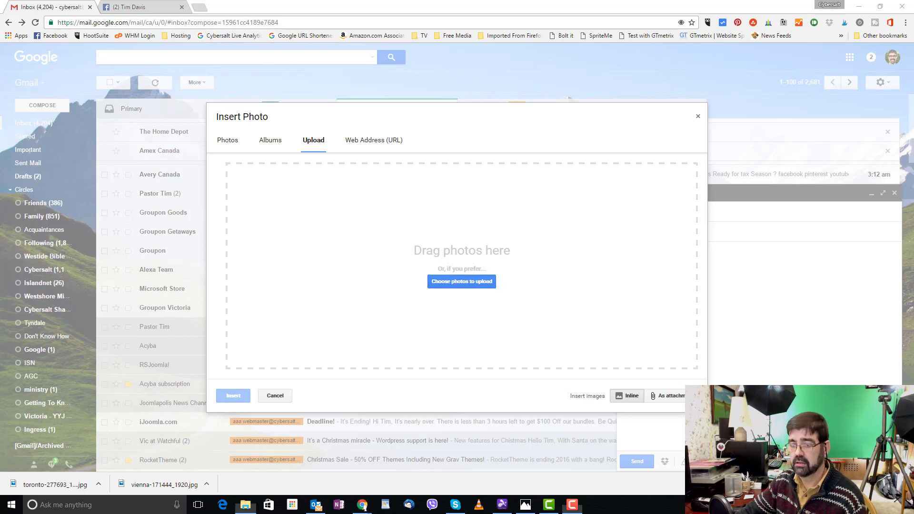
left_click(246, 504)
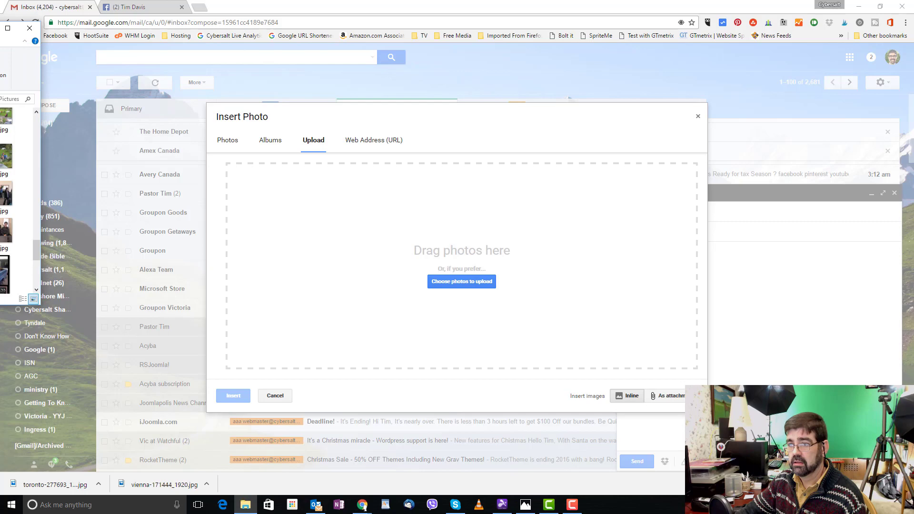
left_click_drag(149, 61, 216, 59)
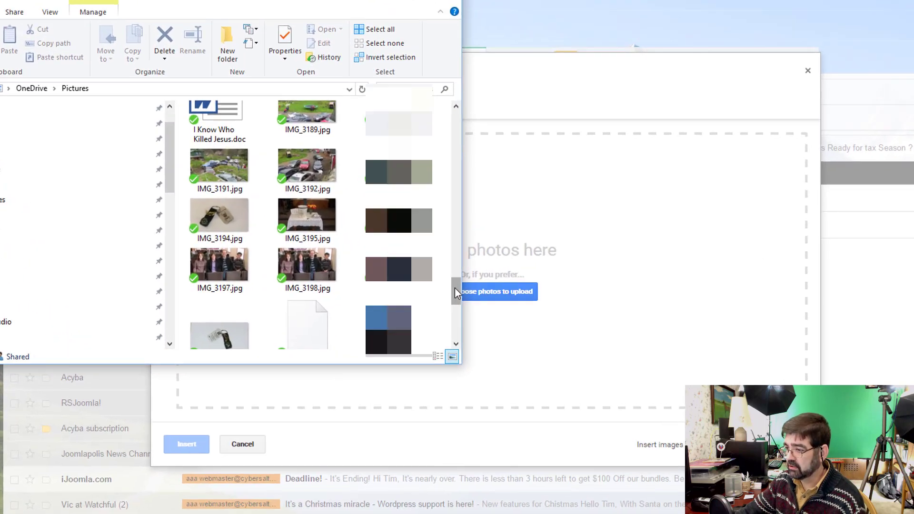
left_click_drag(436, 280, 433, 297)
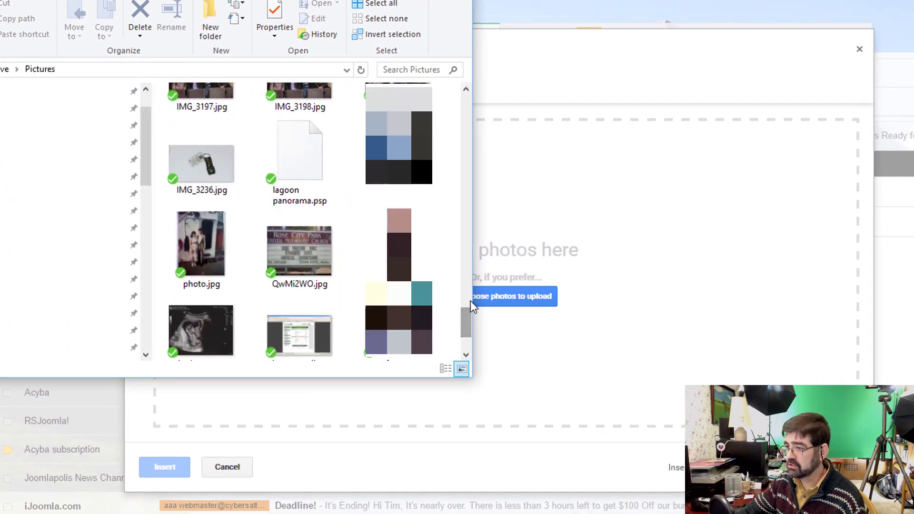
left_click(397, 150)
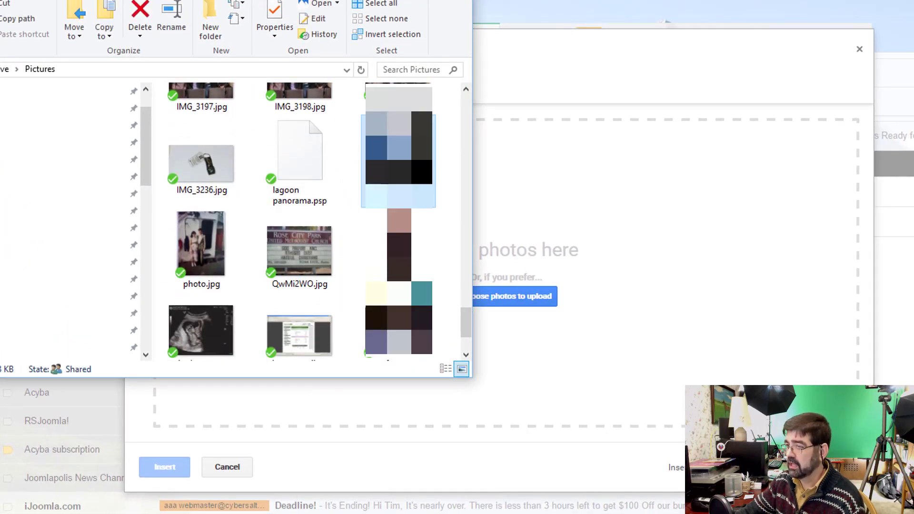
left_click_drag(398, 150, 646, 243)
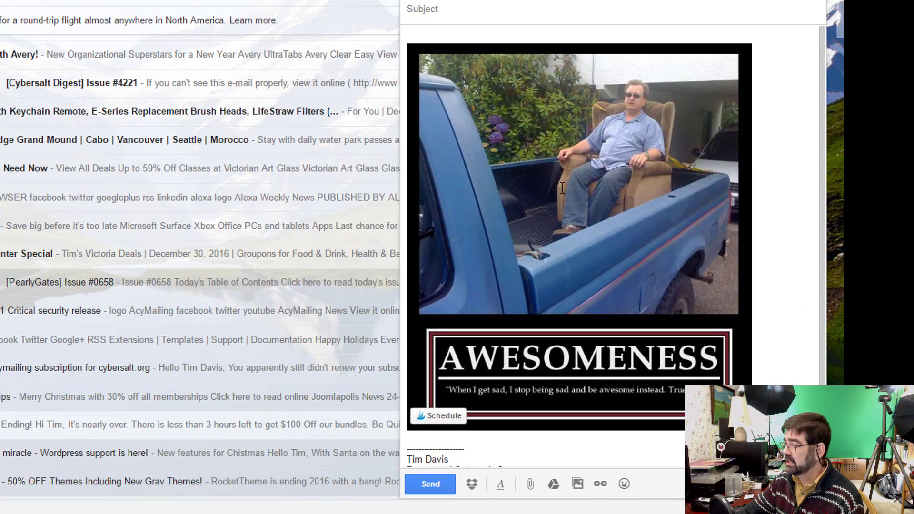
Step: Delete the AWESOMENESS picture and switch Insert Photo to the Web Address (URL) section
left_click(553, 235)
left_click(568, 441)
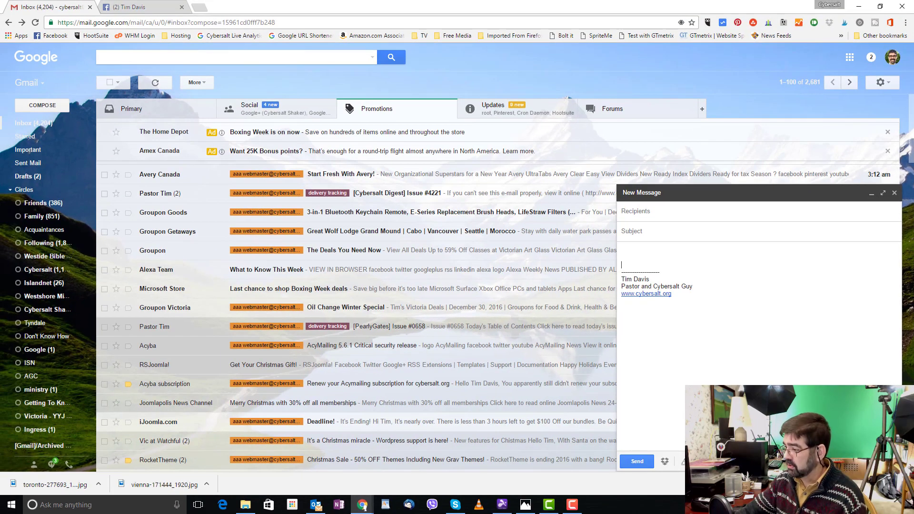
left_click(743, 461)
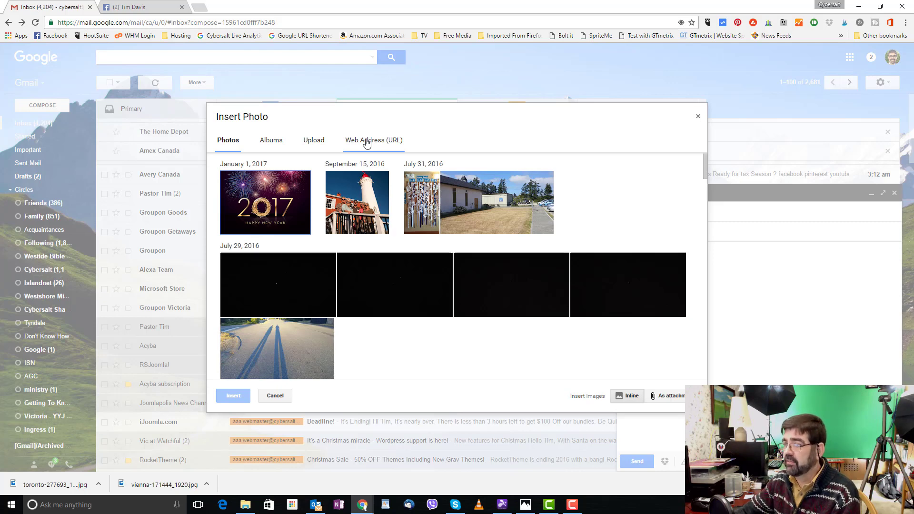
left_click(367, 141)
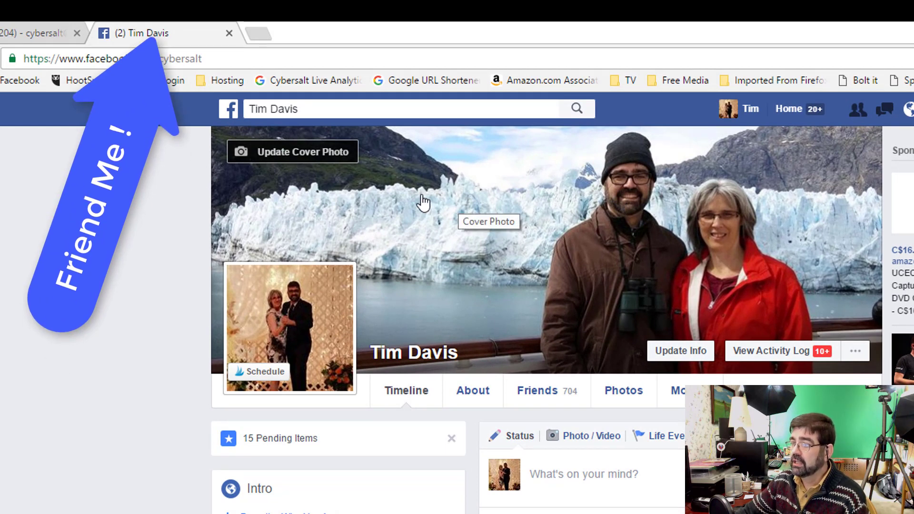
Step: Open the glacier cover photo in Facebook's viewer (Cover Photos 1 of 32)
right_click(470, 200)
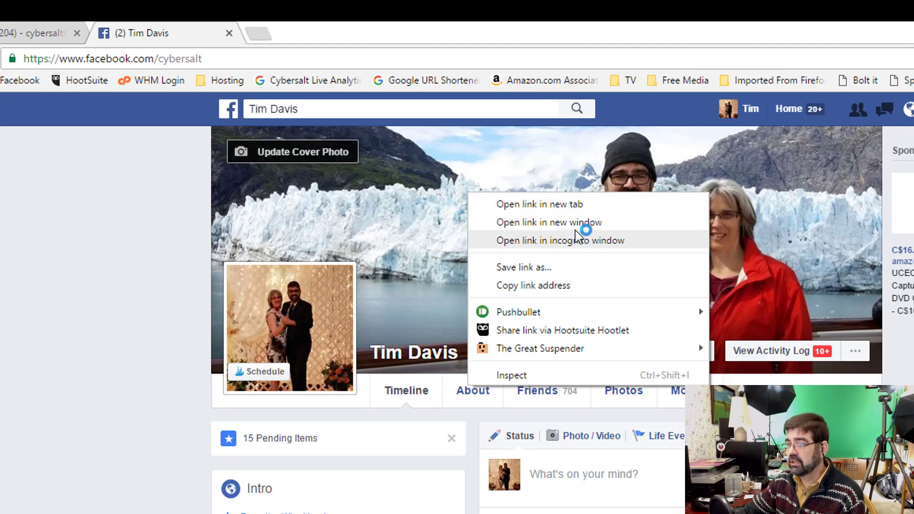
left_click(56, 217)
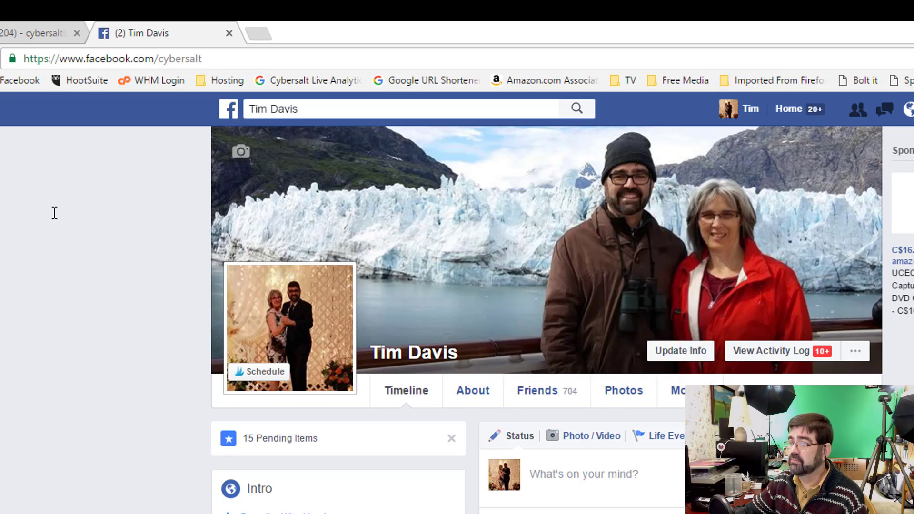
left_click(526, 218)
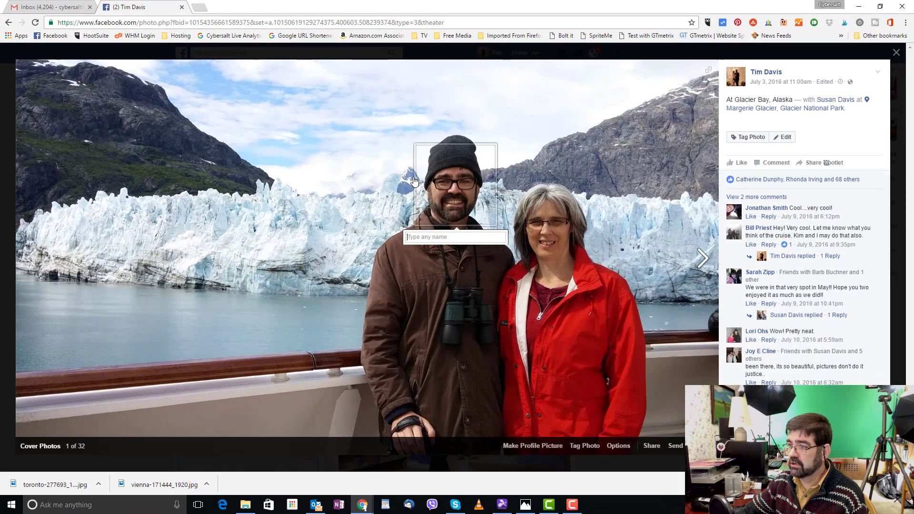
Step: Open the glacier image by itself in a new browser tab and switch to it
right_click(87, 129)
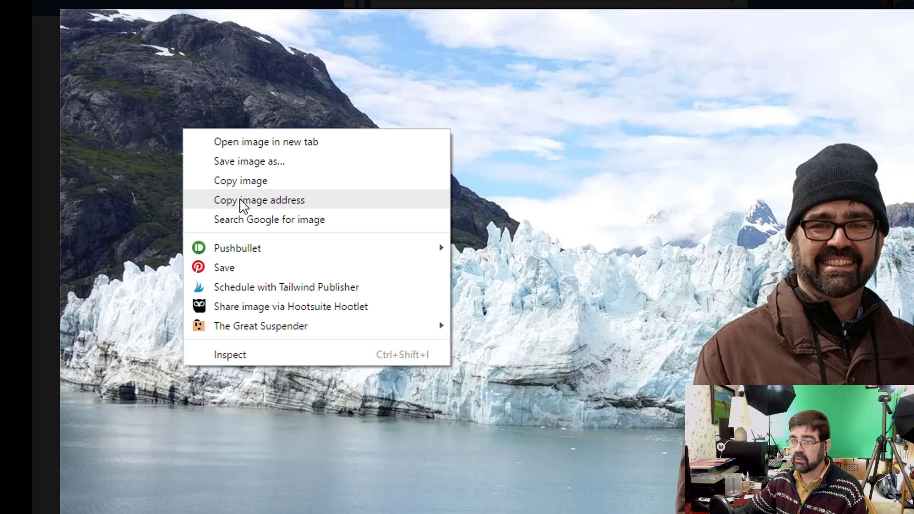
left_click(232, 111)
right_click(230, 103)
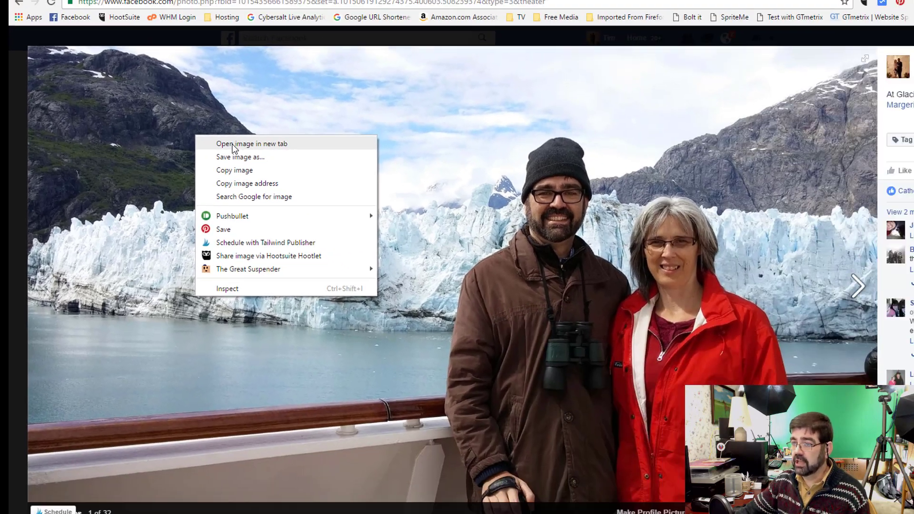
left_click(233, 144)
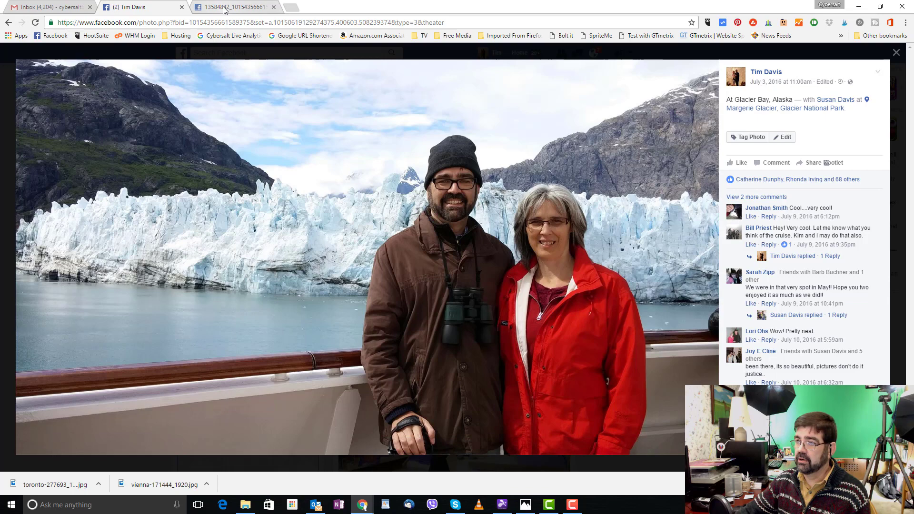
left_click(223, 9)
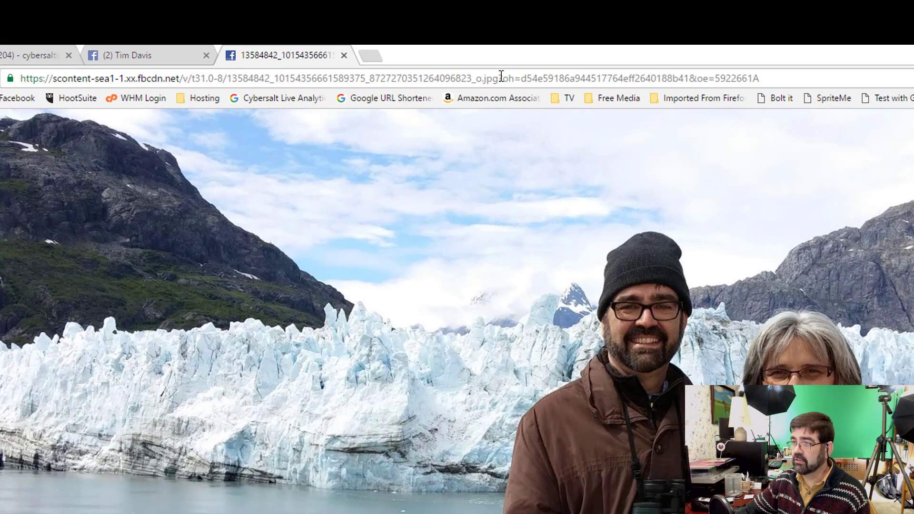
Step: Trim the image URL's query string so it ends at _o.jpg, and copy it
left_click_drag(498, 76, 783, 74)
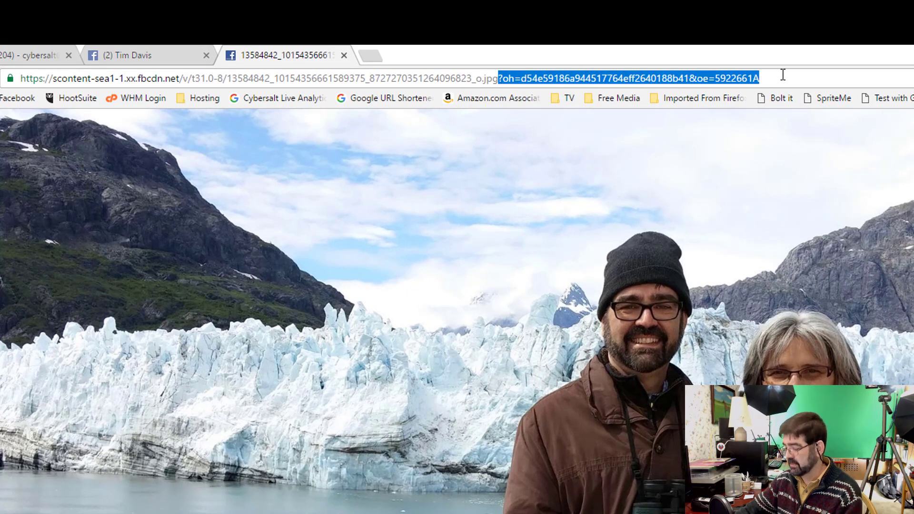
key("Delete")
left_click_drag(498, 76, 44, 80)
right_click(58, 75)
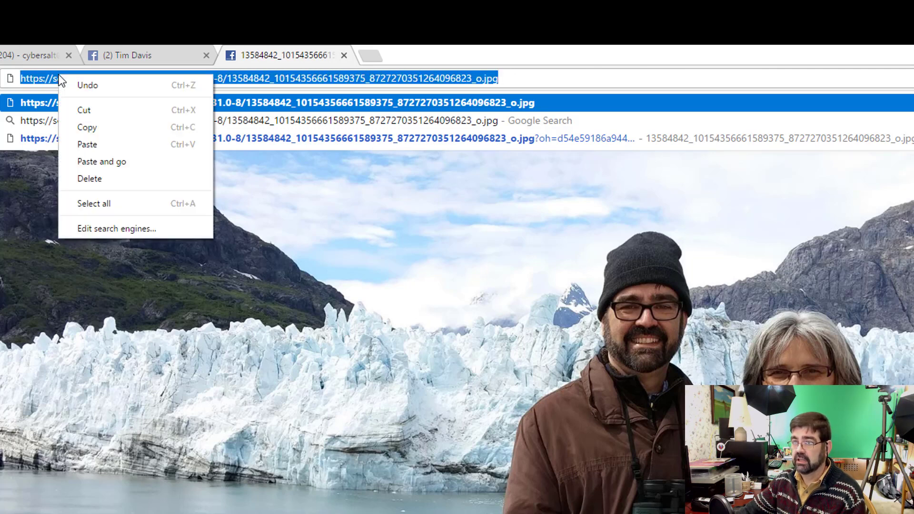
left_click(88, 125)
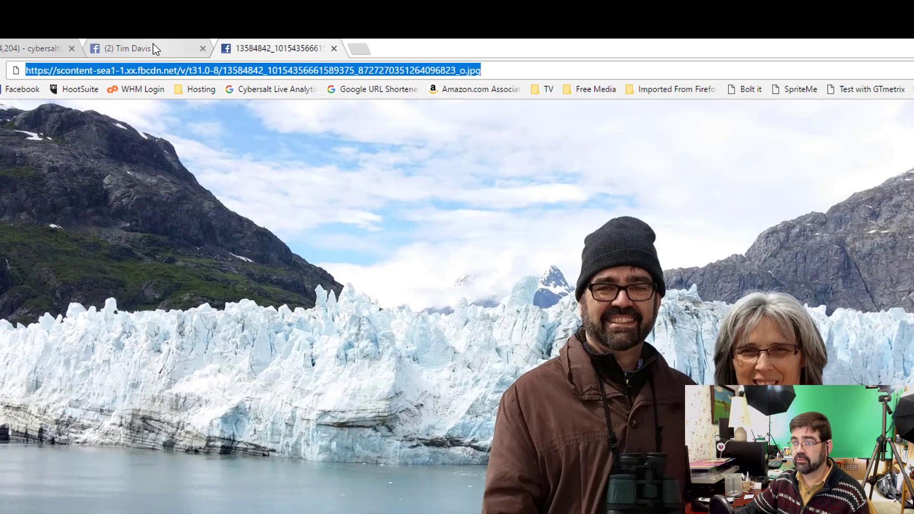
Step: Back on the Facebook photo, copy the glacier image's address
left_click(143, 55)
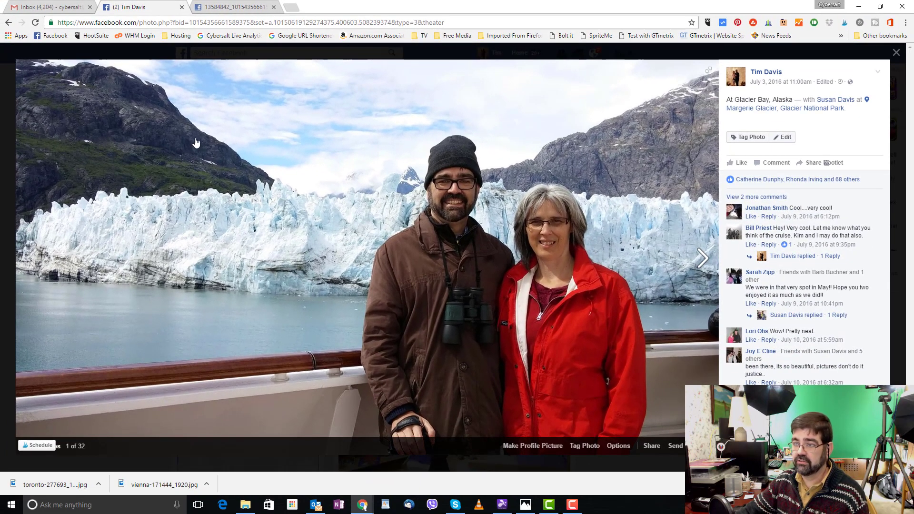
right_click(193, 136)
left_click(244, 162)
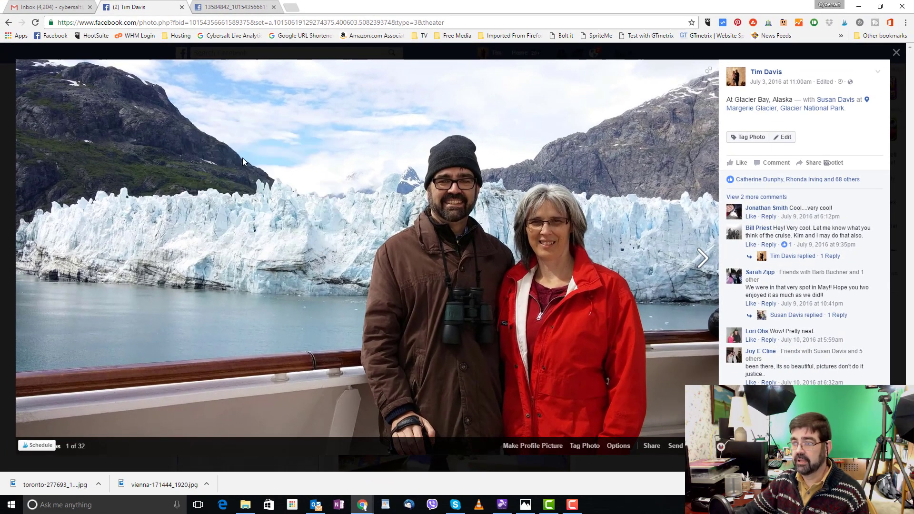
Step: Paste the glacier photo's address into the URL field and insert the photo
left_click(43, 7)
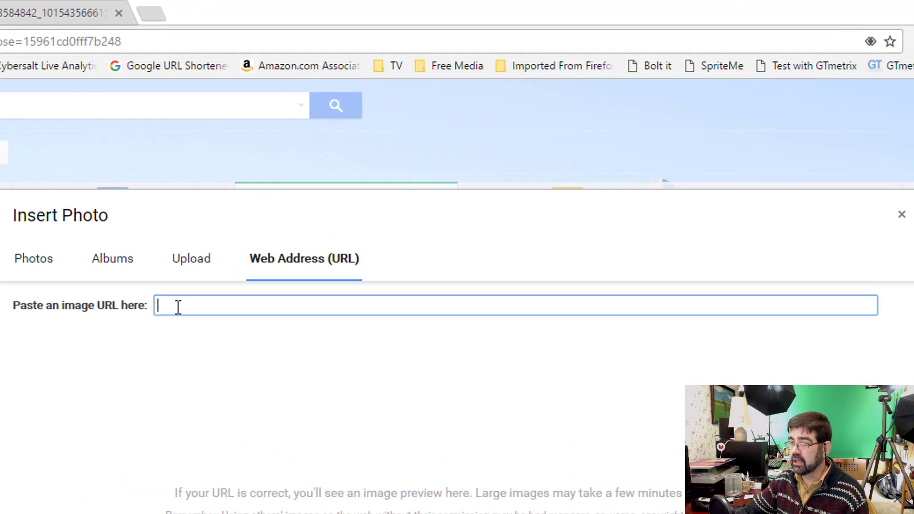
right_click(305, 166)
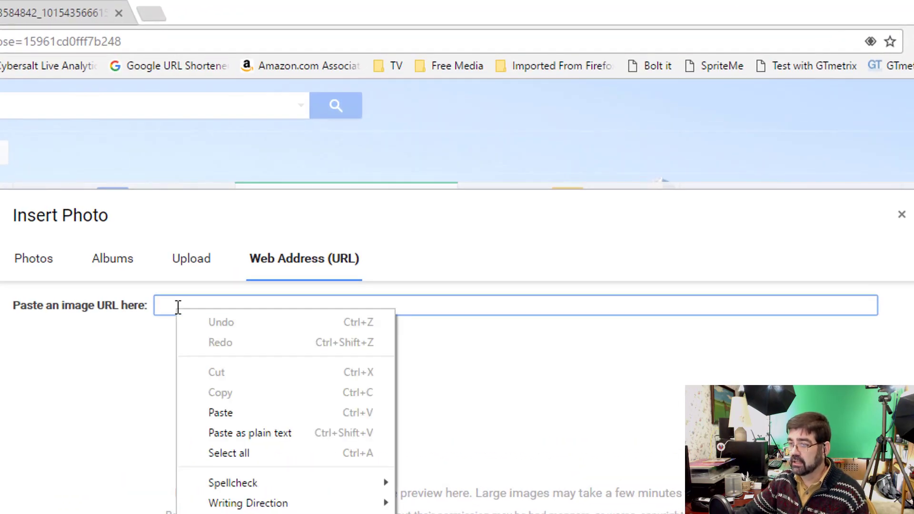
left_click(257, 412)
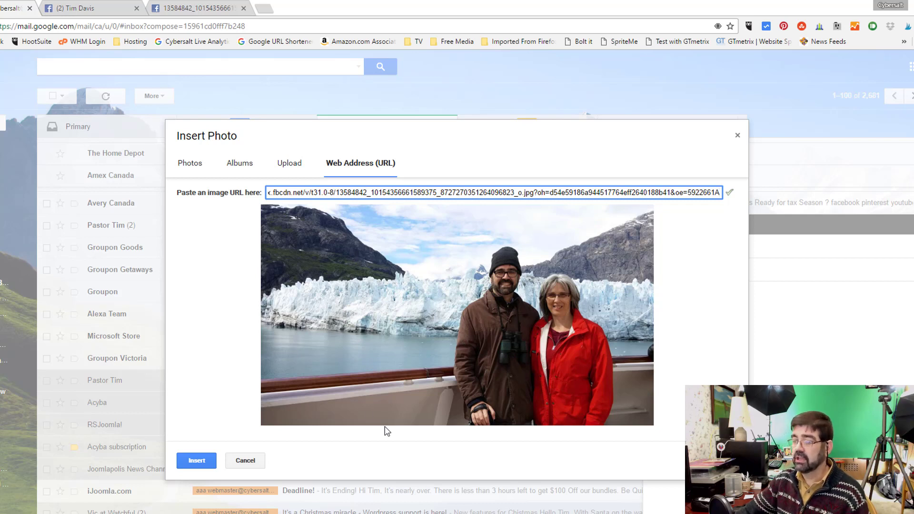
left_click(195, 460)
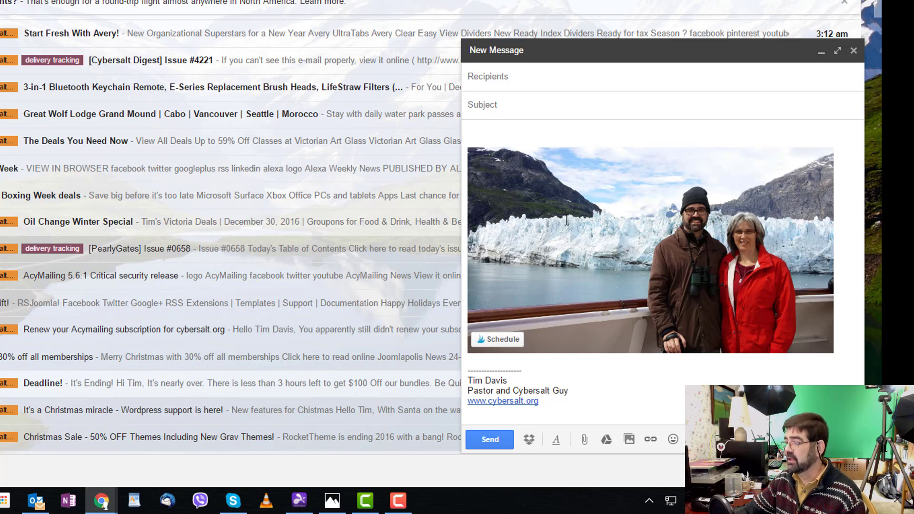
Step: Expand the message to full screen and enlarge the inline glacier photo to about 693x389
left_click(567, 220)
left_click_drag(827, 355, 855, 375)
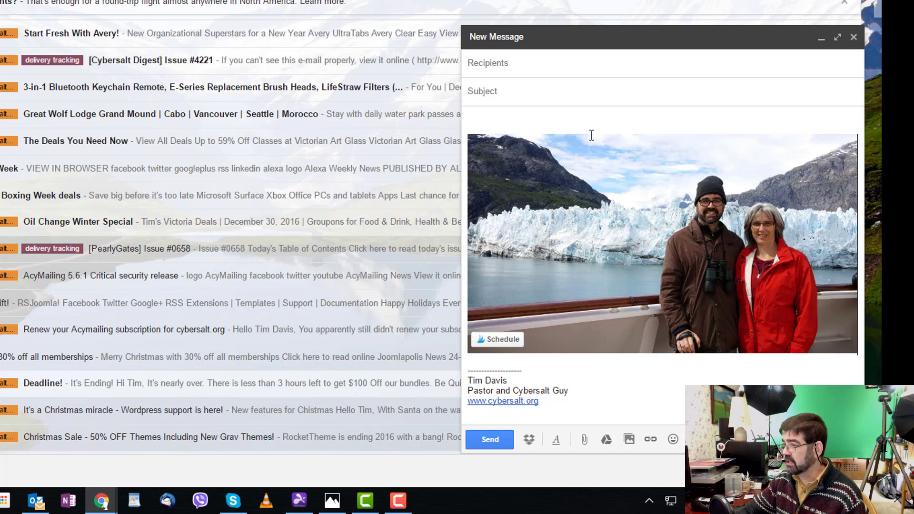
left_click(838, 44)
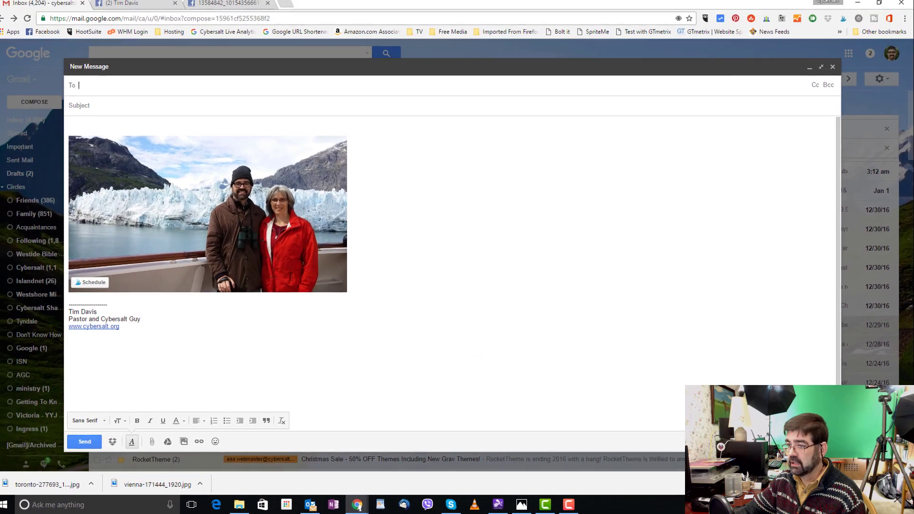
left_click(341, 266)
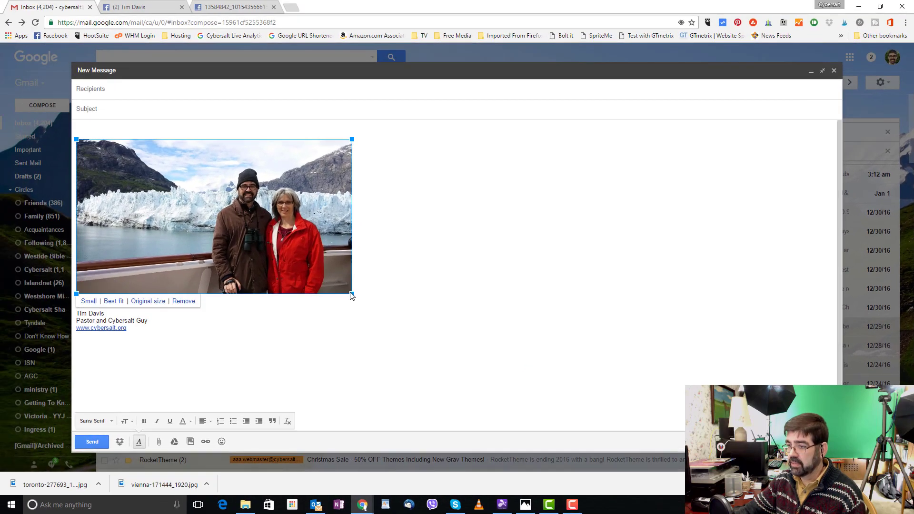
left_click_drag(349, 291, 404, 327)
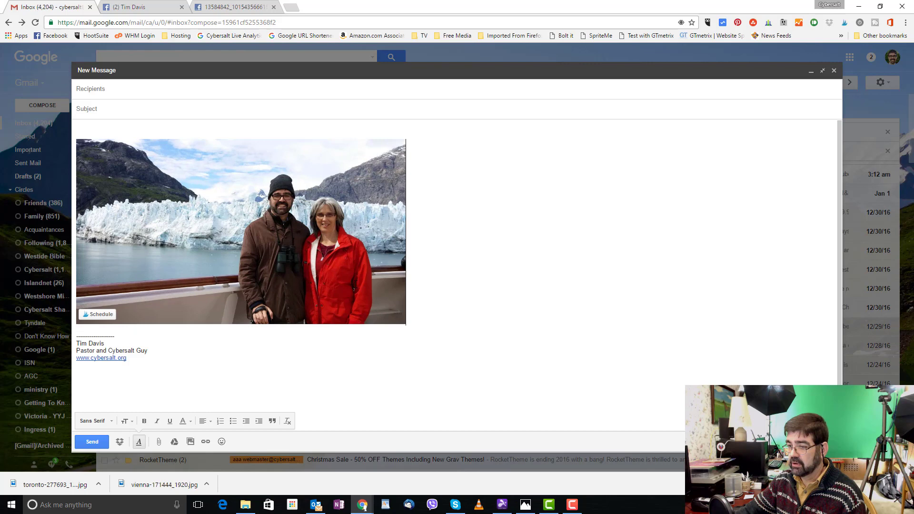
Step: Switch the inline glacier photo to its original full size
left_click(400, 319)
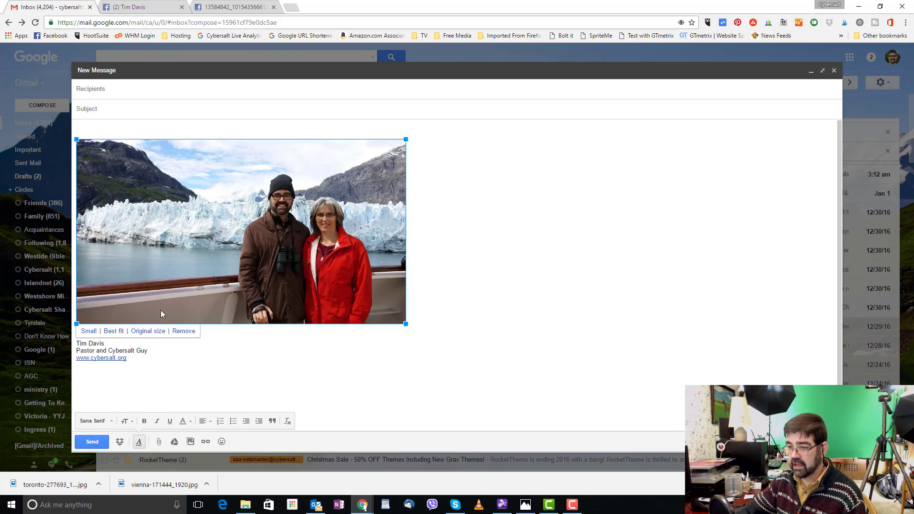
left_click(149, 331)
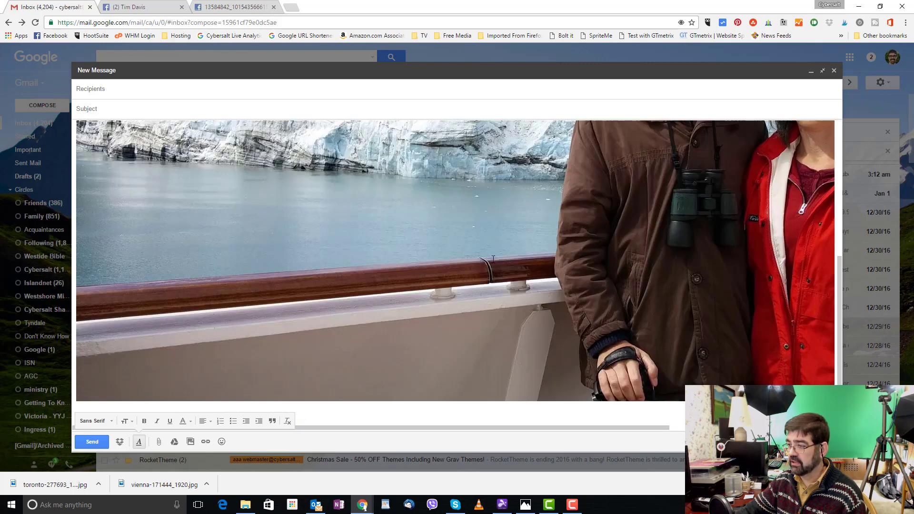
scroll(530, 252, "down", 1)
scroll(530, 253, "up", 10)
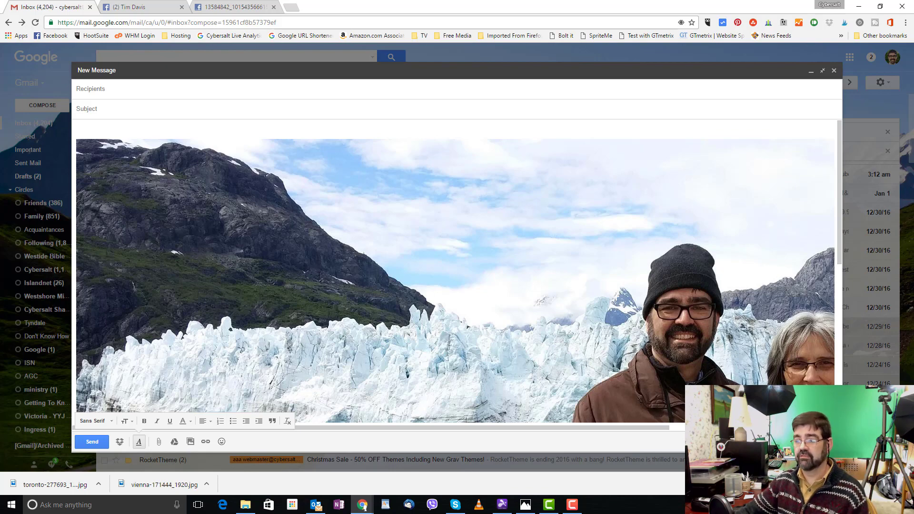
scroll(383, 240, "down", 10)
Step: Shrink the photo to best fit, then drag it larger to about 760 by 427
left_click(403, 237)
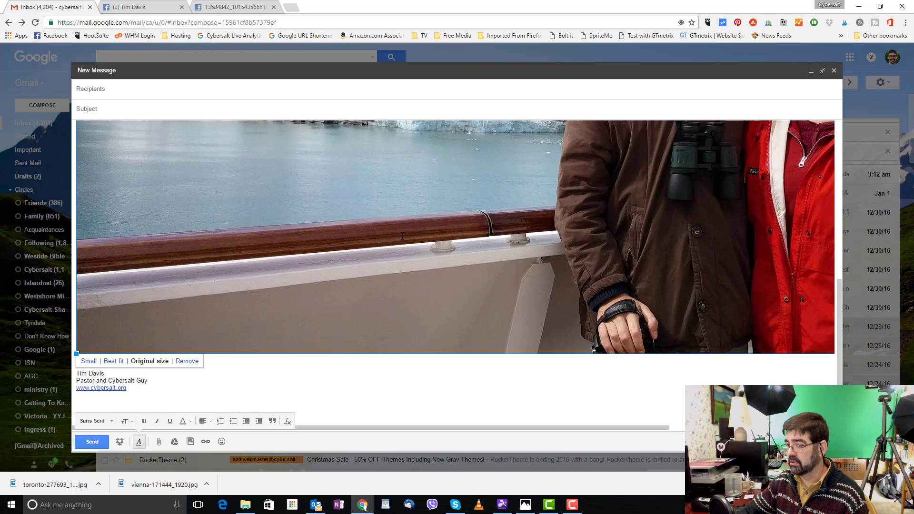
left_click(114, 361)
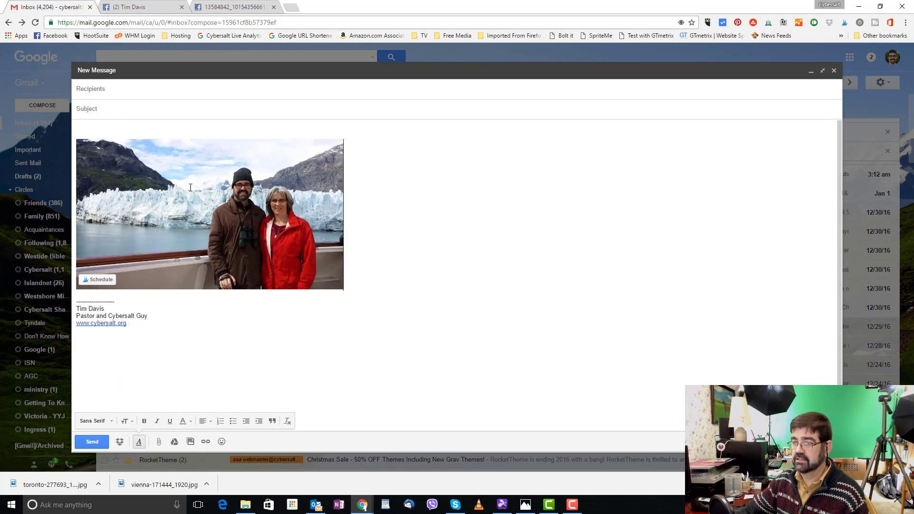
left_click(315, 261)
left_click_drag(344, 288, 438, 343)
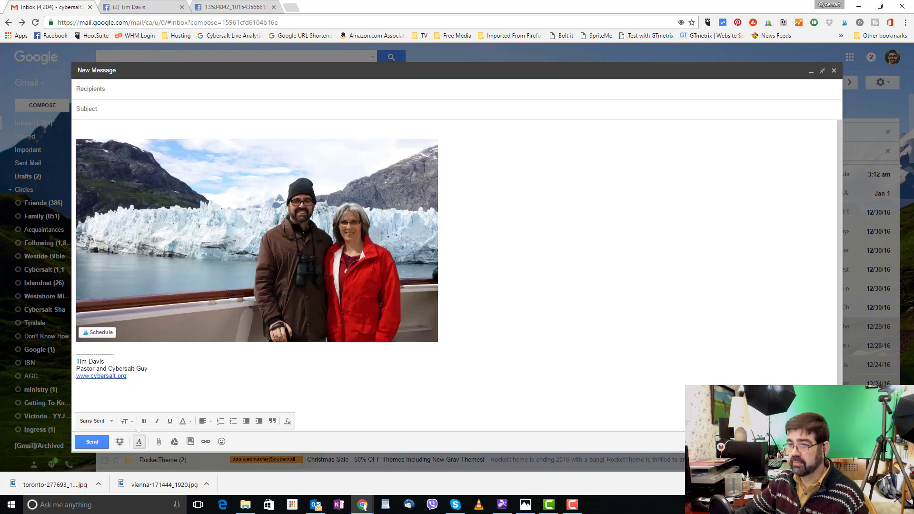
Step: Open Insert Photo by web address, cancel without adding anything, and go to the Facebook tab
left_click(190, 441)
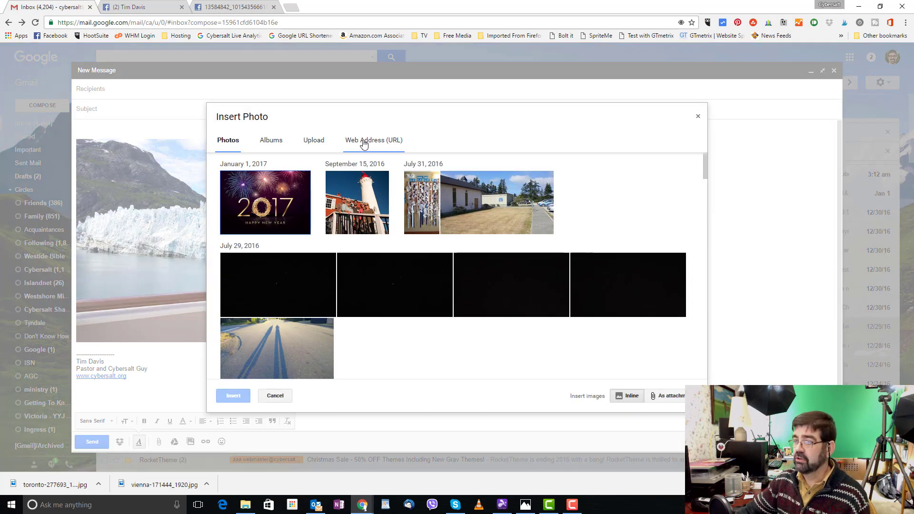
left_click(365, 142)
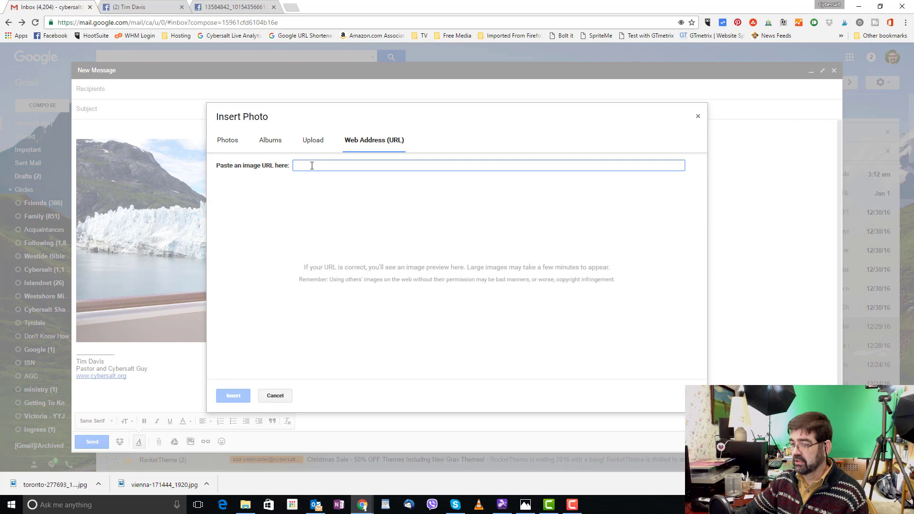
left_click(287, 395)
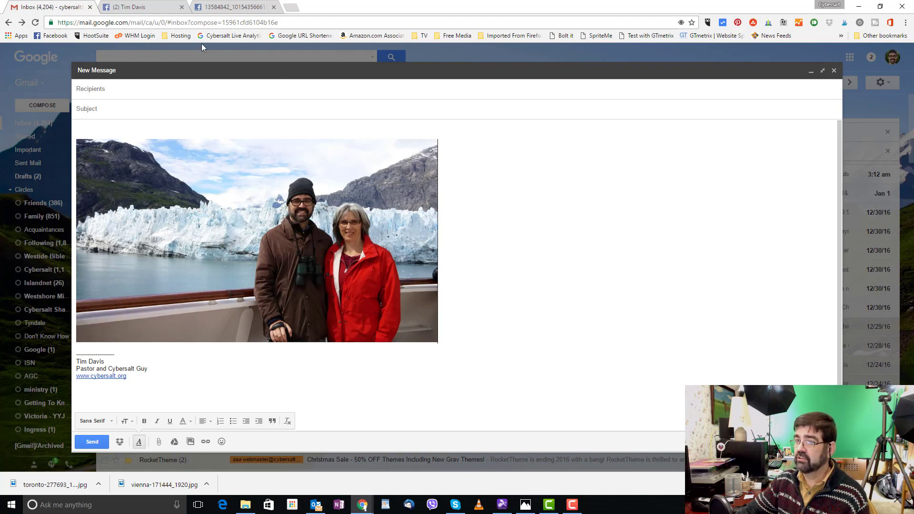
left_click(140, 7)
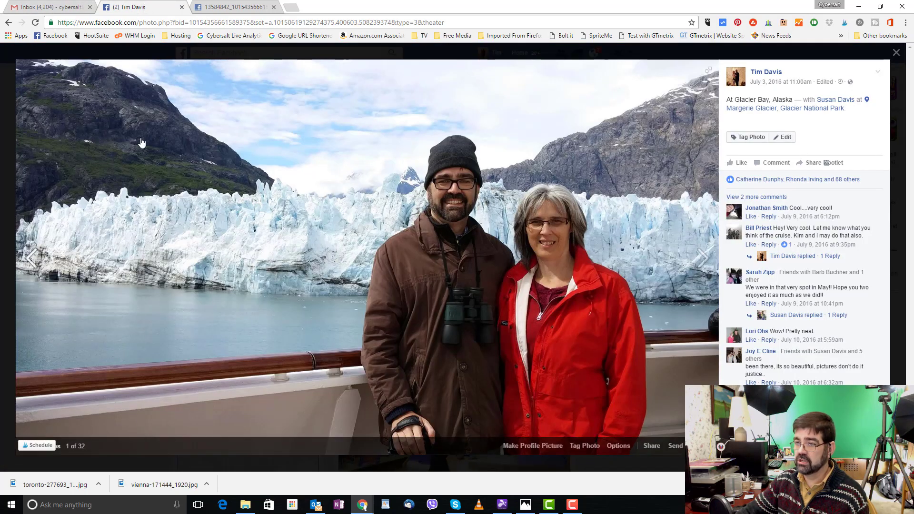
Step: Open the glacier cover photo in Facebook's photo viewer and choose Save image as for it
right_click(194, 108)
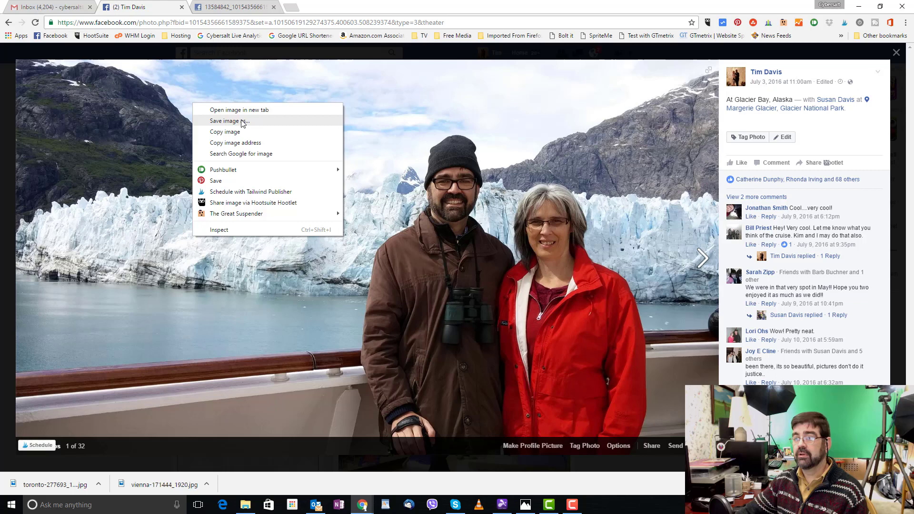
left_click(9, 179)
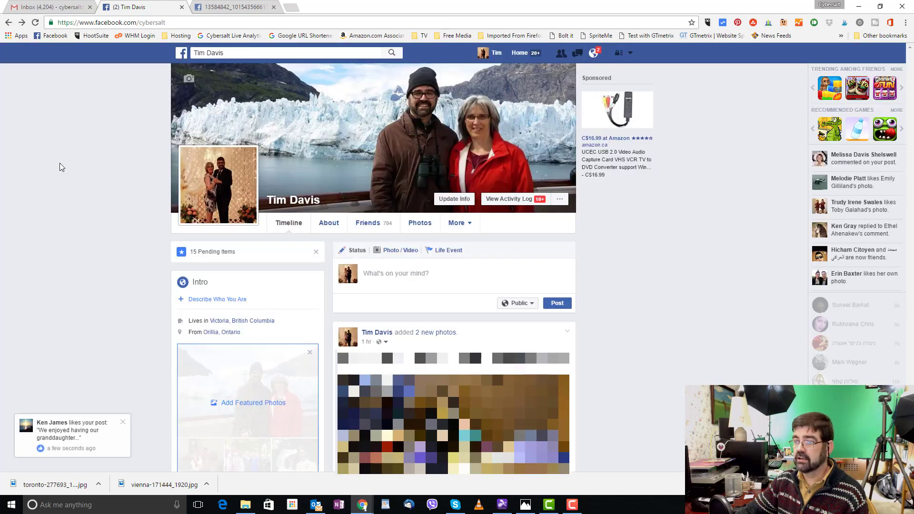
right_click(318, 110)
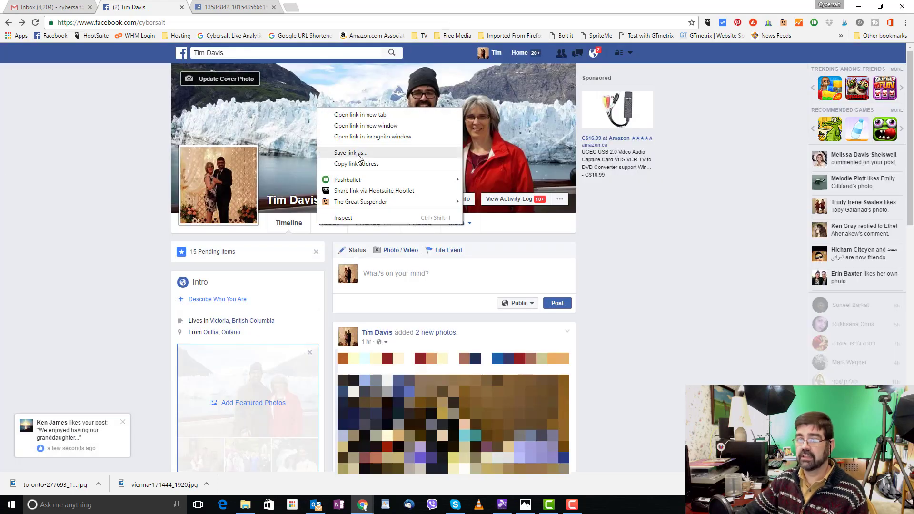
right_click(287, 116)
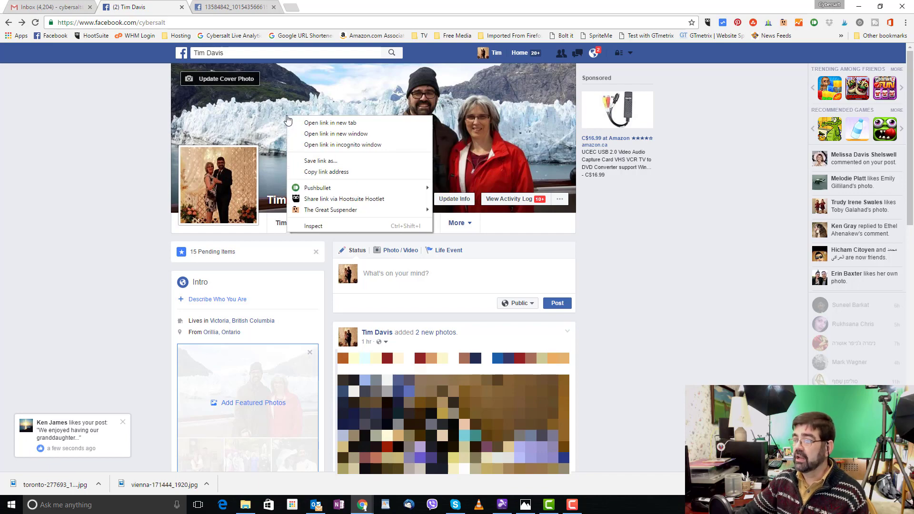
left_click(288, 119)
left_click(318, 102)
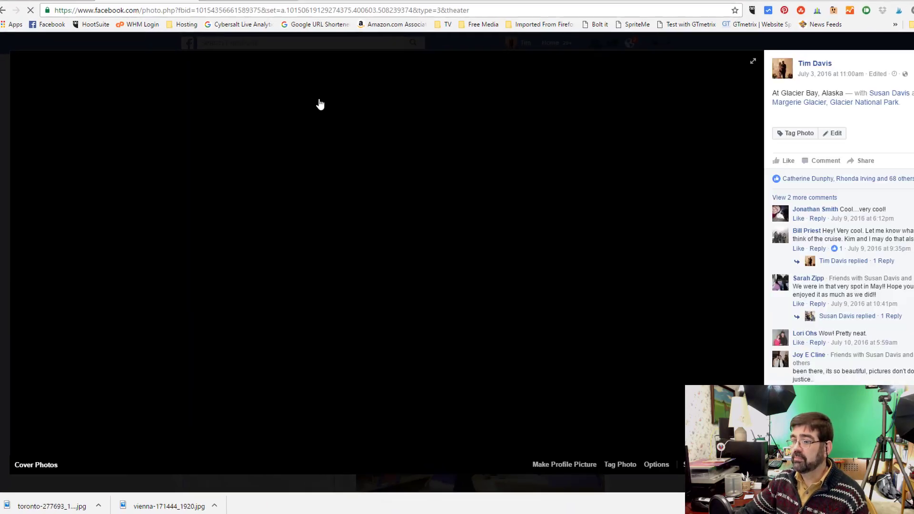
right_click(318, 104)
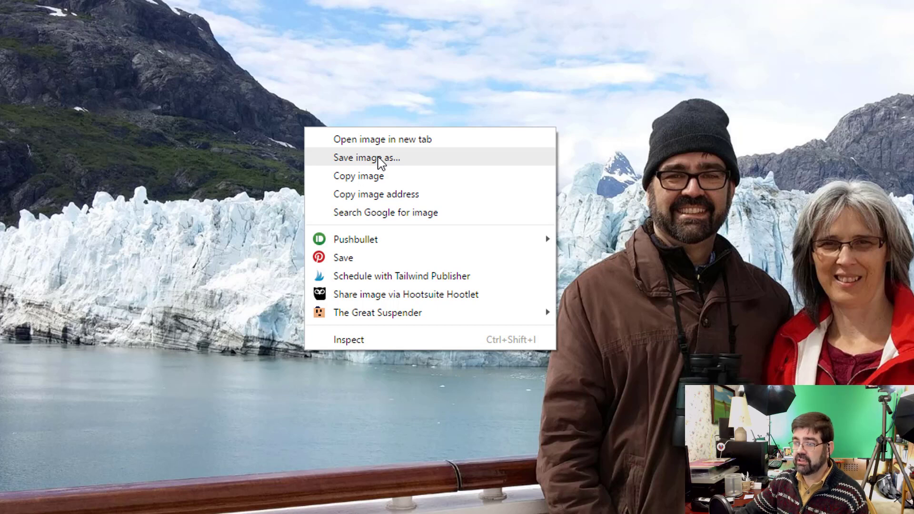
left_click(380, 162)
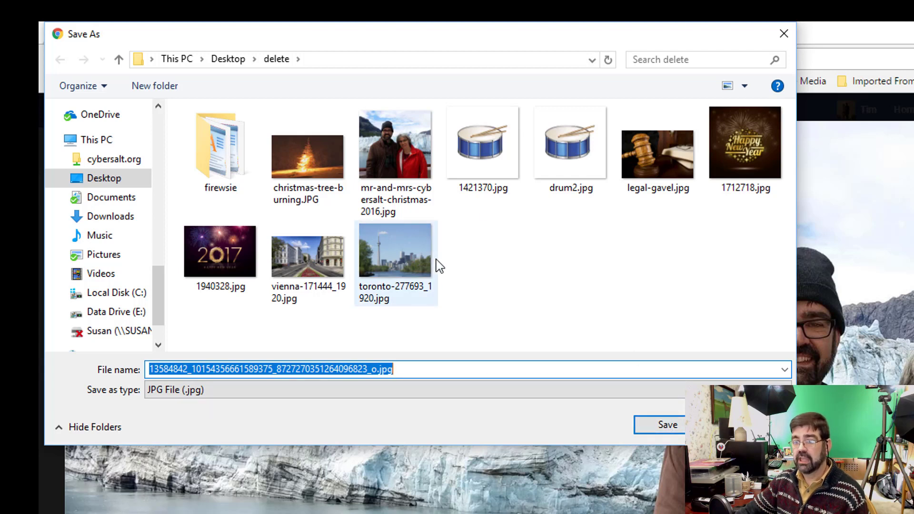
Step: Save the glacier photo as a JPG named after the couple in the Desktop delete folder, then close the viewer
mouse_move(439, 265)
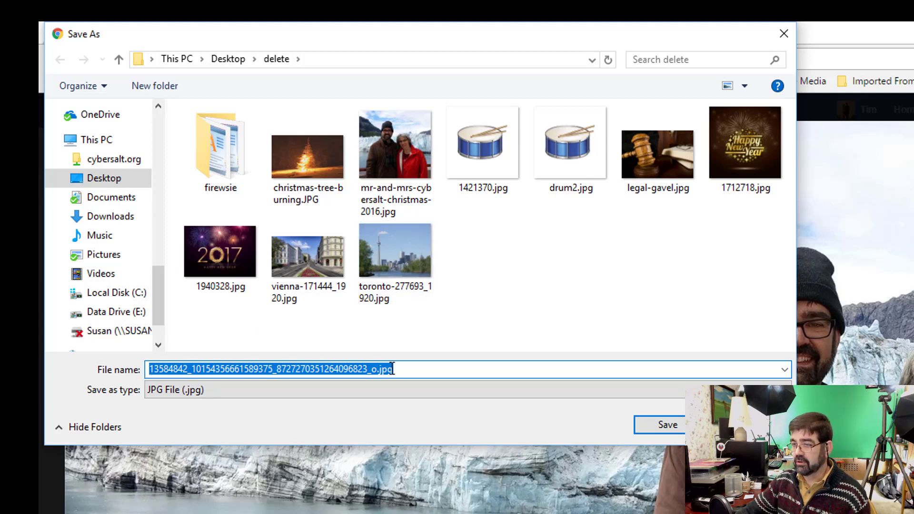
type("Tim an")
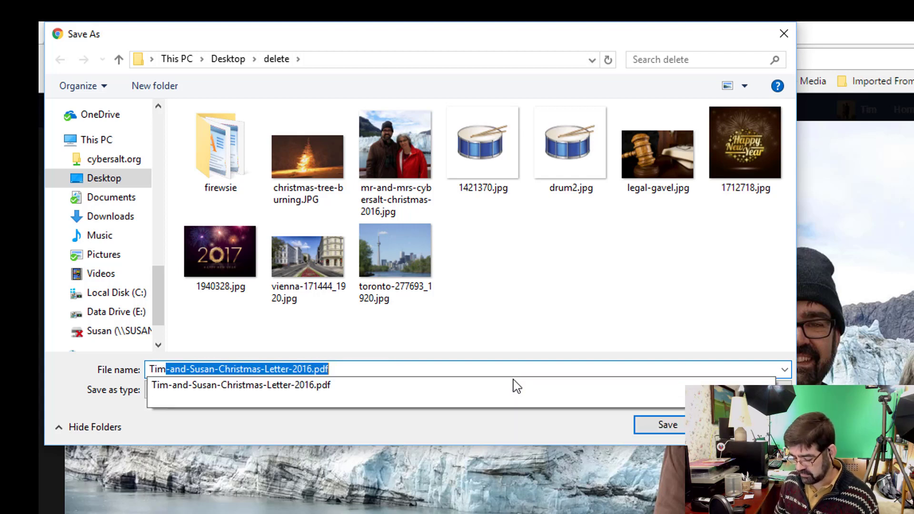
type("and ")
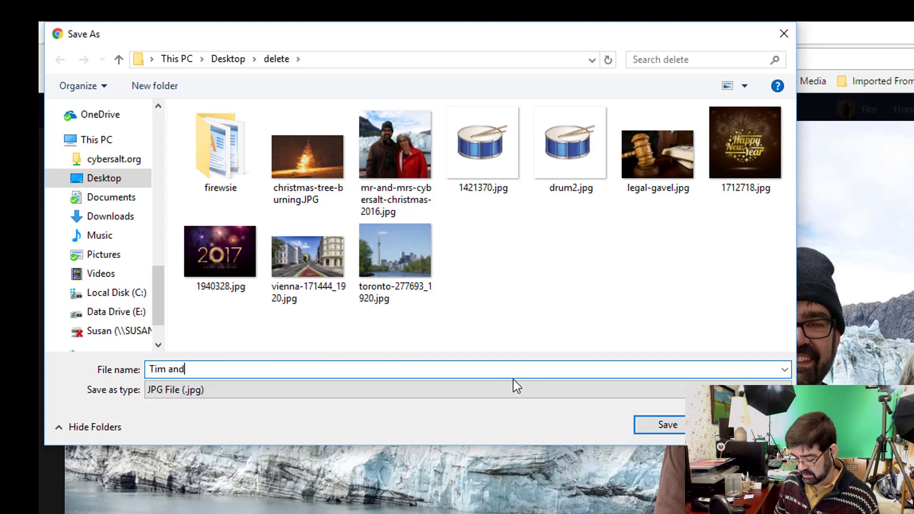
type("Susan")
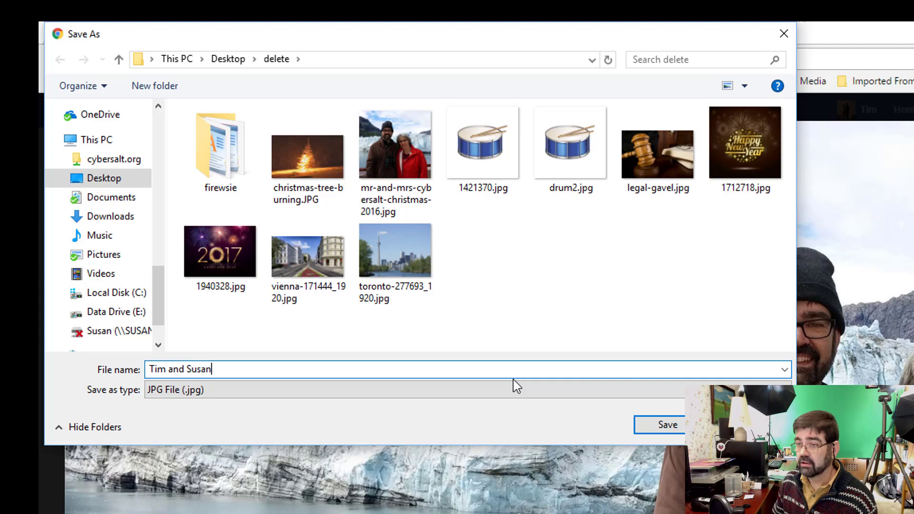
left_click(667, 424)
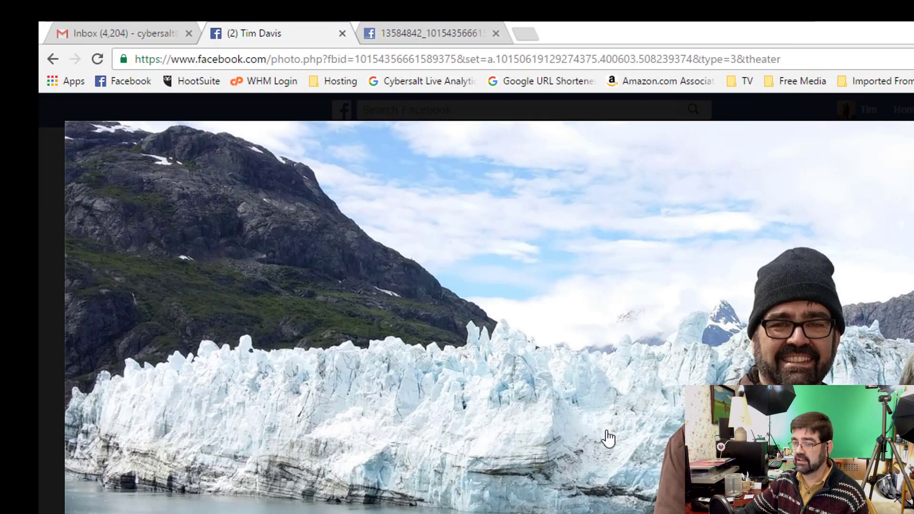
key("Escape")
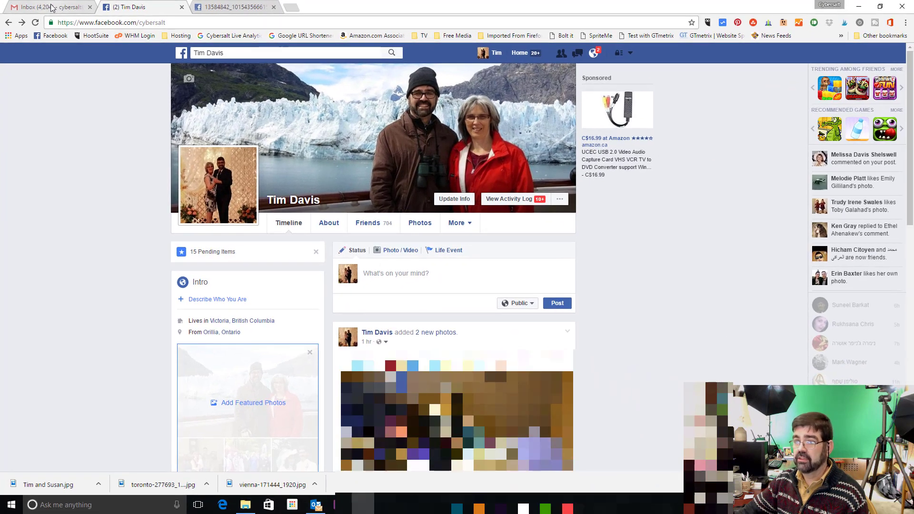
Step: Subscribe to Cybersalt Consulting and Communications and save 'Send me all notifications for this channel'
left_click(39, 19)
mouse_move(231, 260)
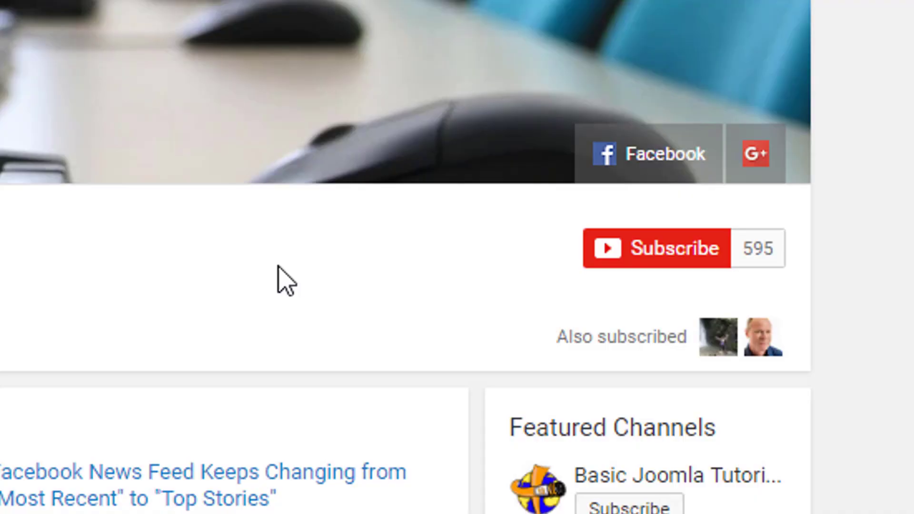
left_click(635, 255)
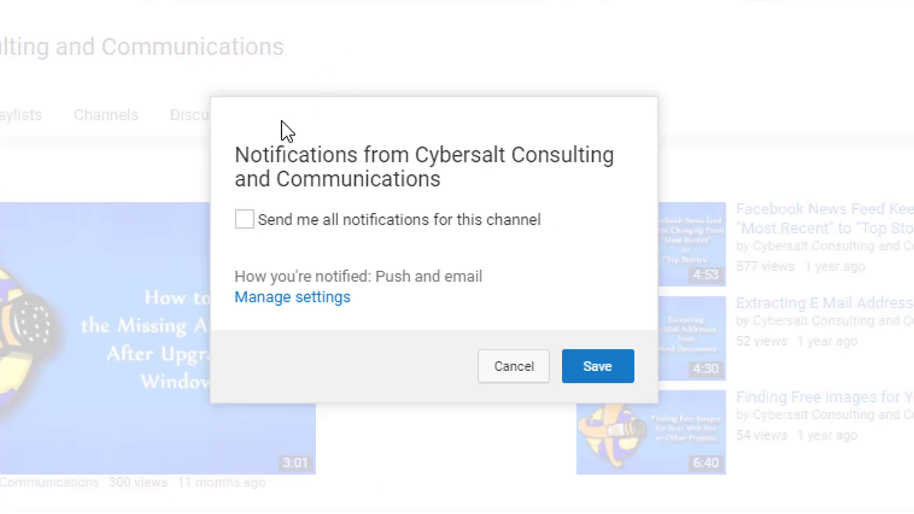
left_click(248, 231)
left_click(595, 374)
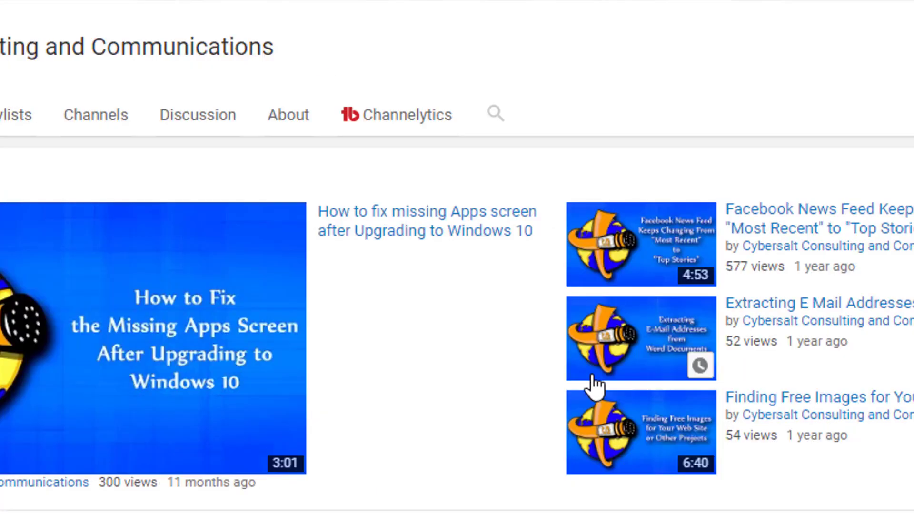